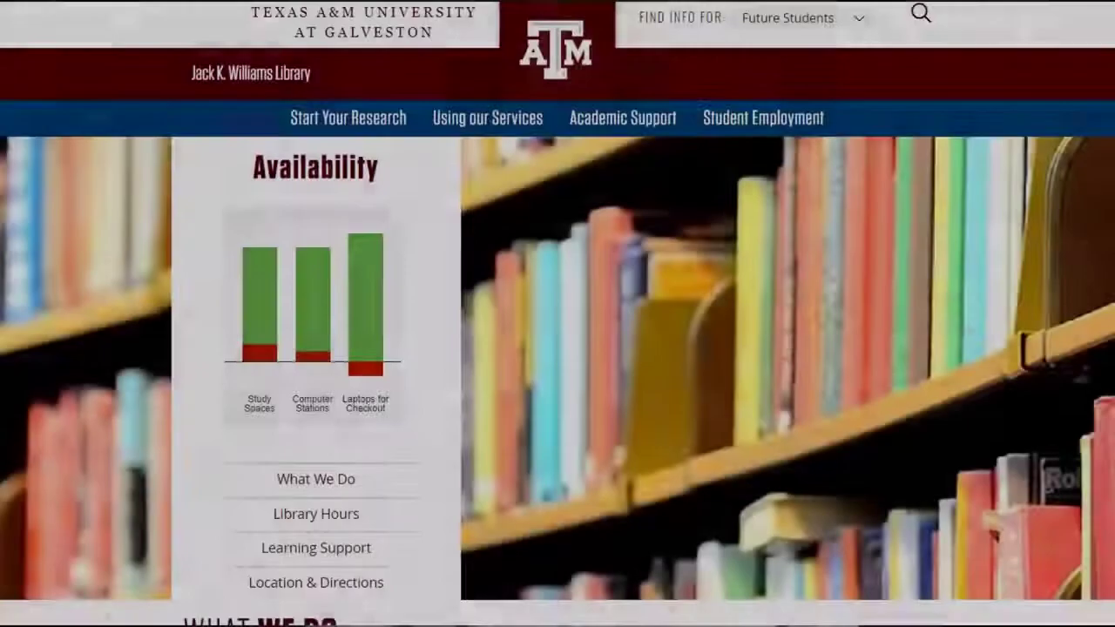
- Open the TAMU Databases link listed under the Students section of the Jack K. Williams Library page
scroll(558, 348, "down", 2)
scroll(558, 348, "down", 3)
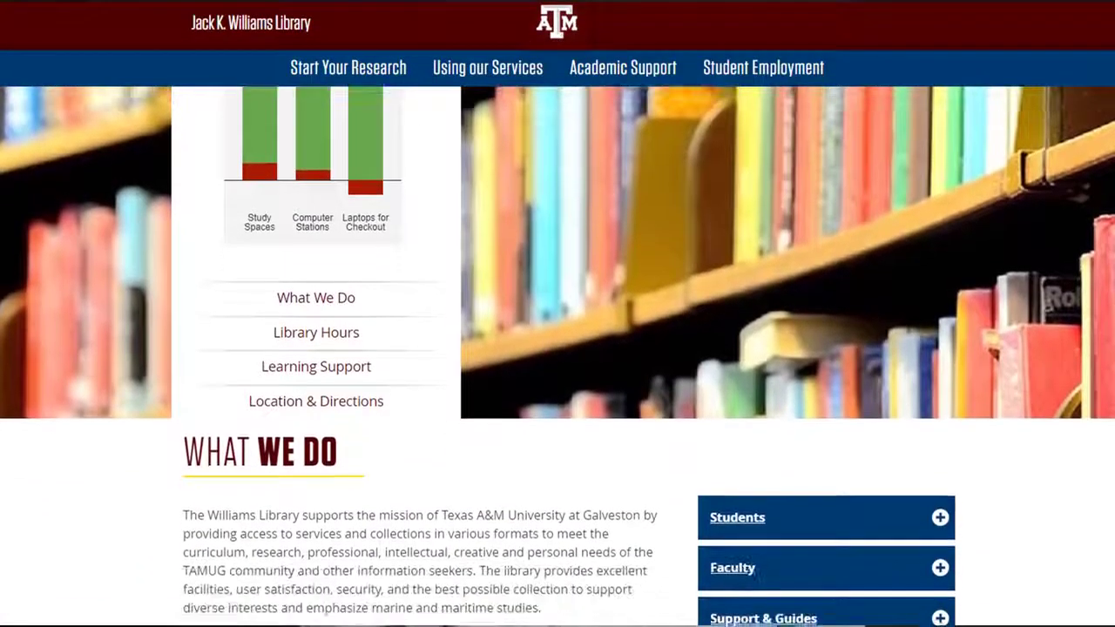
scroll(558, 349, "down", 1)
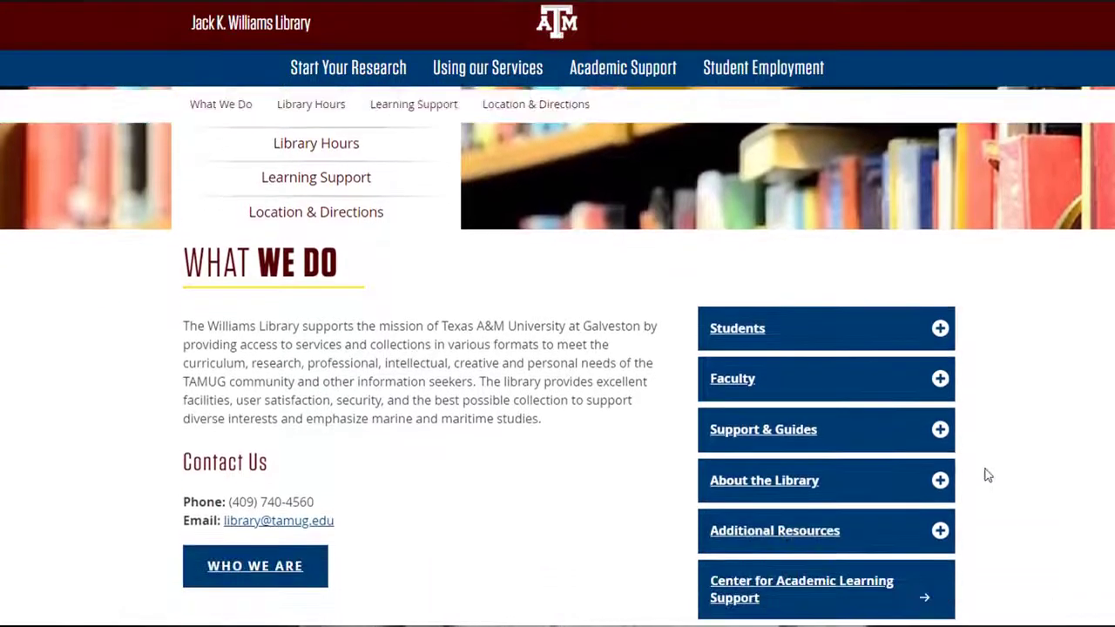
left_click(939, 328)
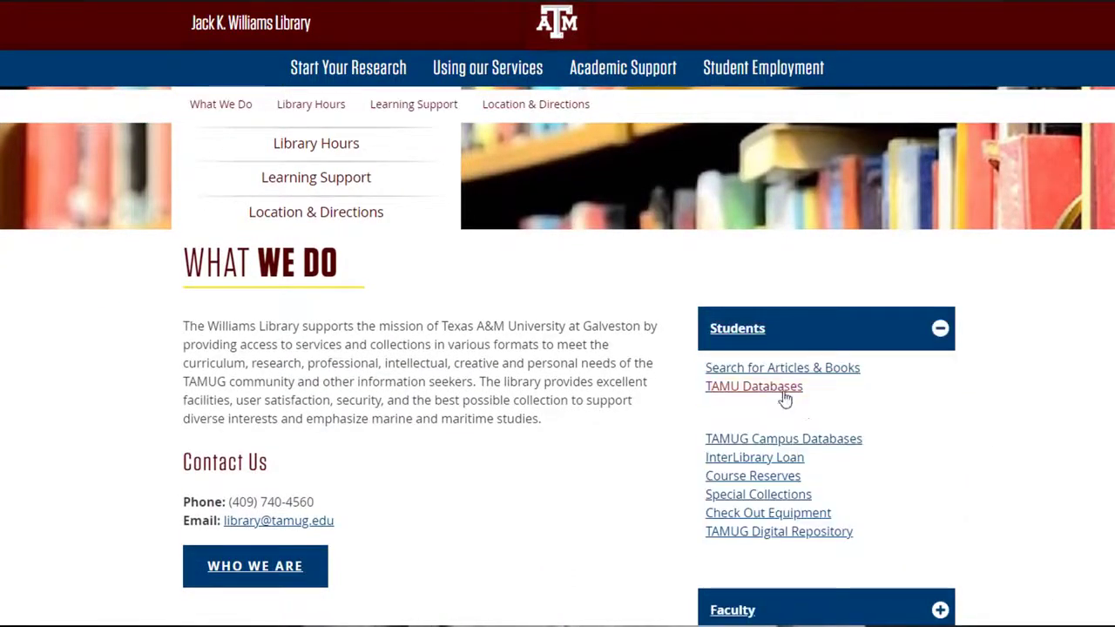
left_click(784, 392)
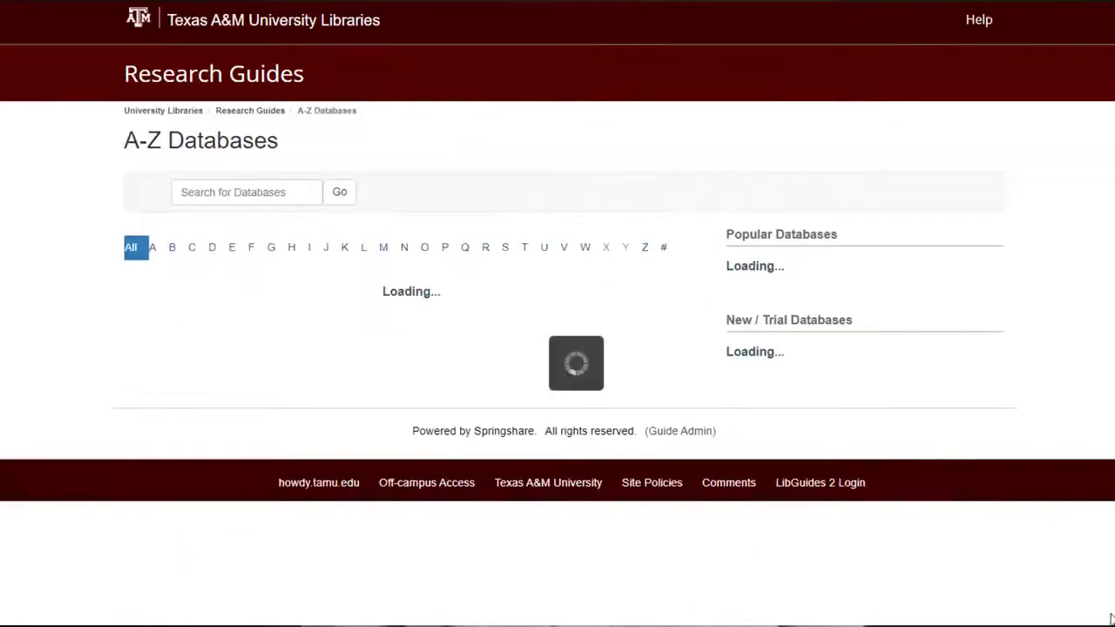
- Look through the A-Z Databases list, reading the descriptions of the databases starting with A
scroll(558, 348, "down", 3)
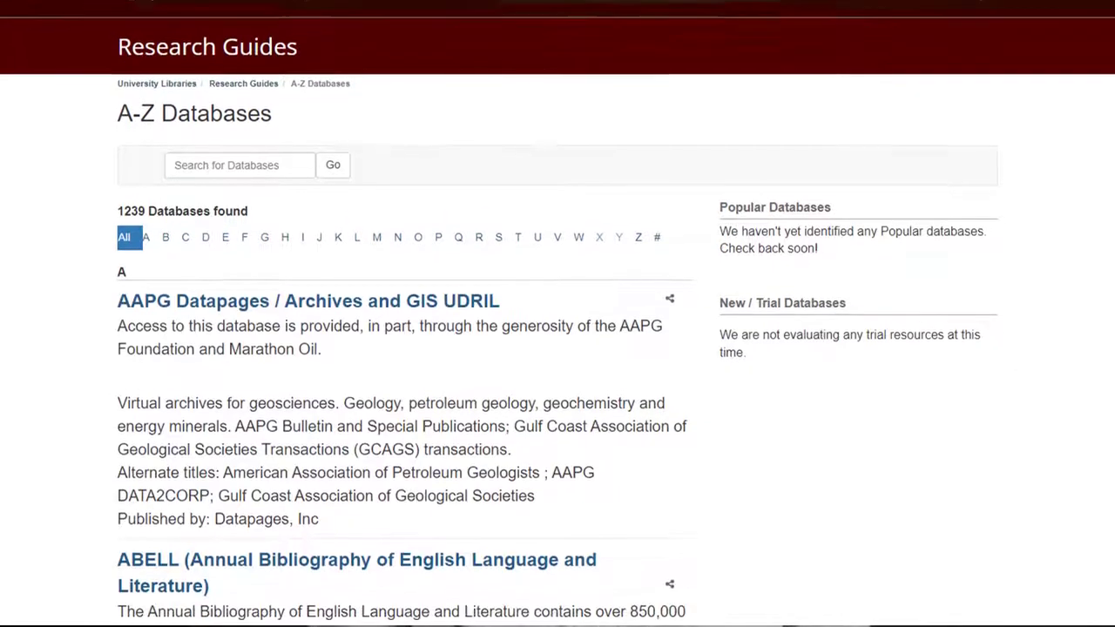
scroll(557, 348, "down", 4)
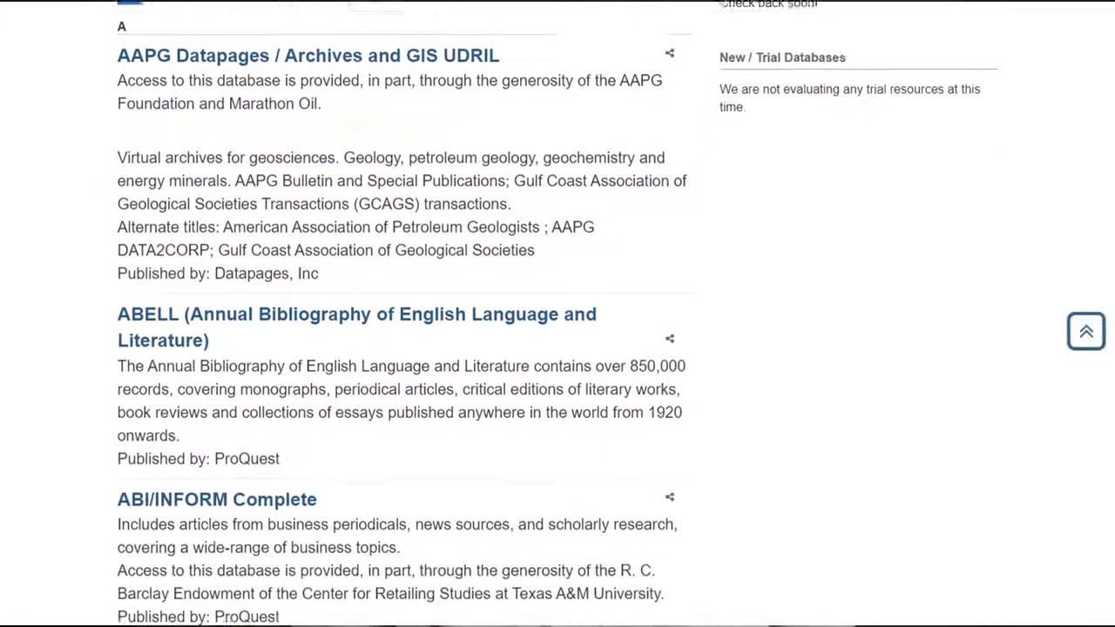
scroll(558, 349, "down", 4)
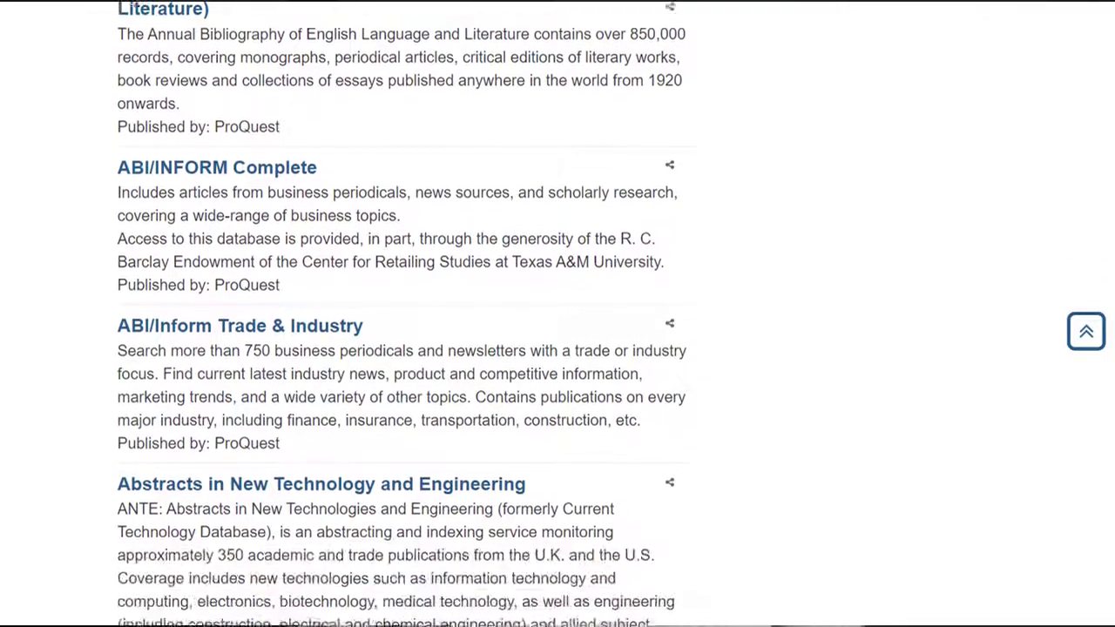
scroll(557, 349, "down", 4)
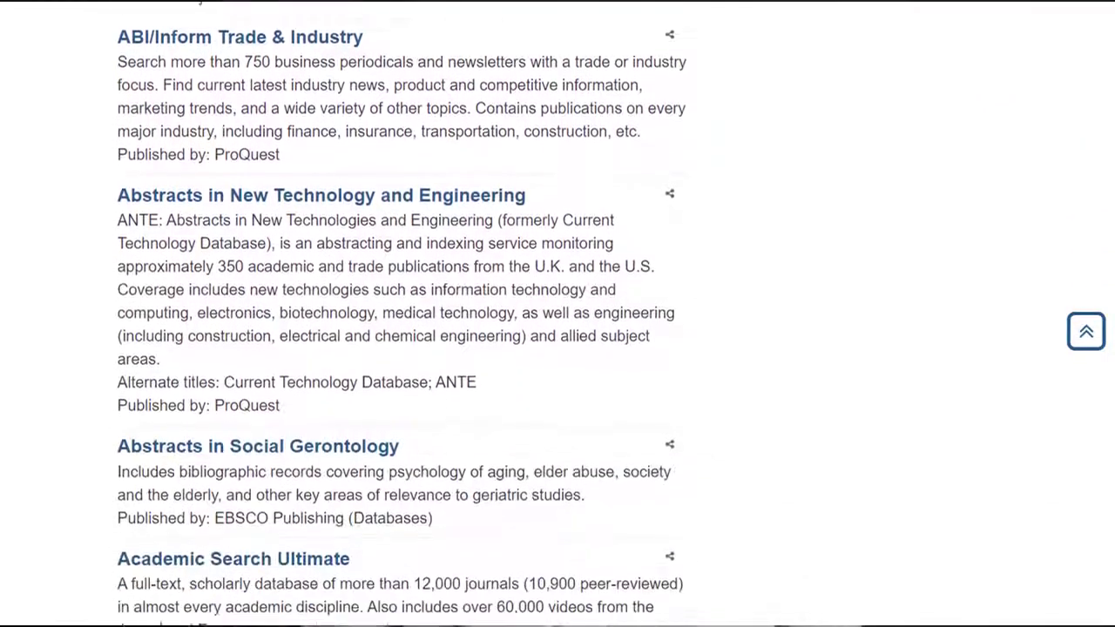
scroll(557, 349, "down", 4)
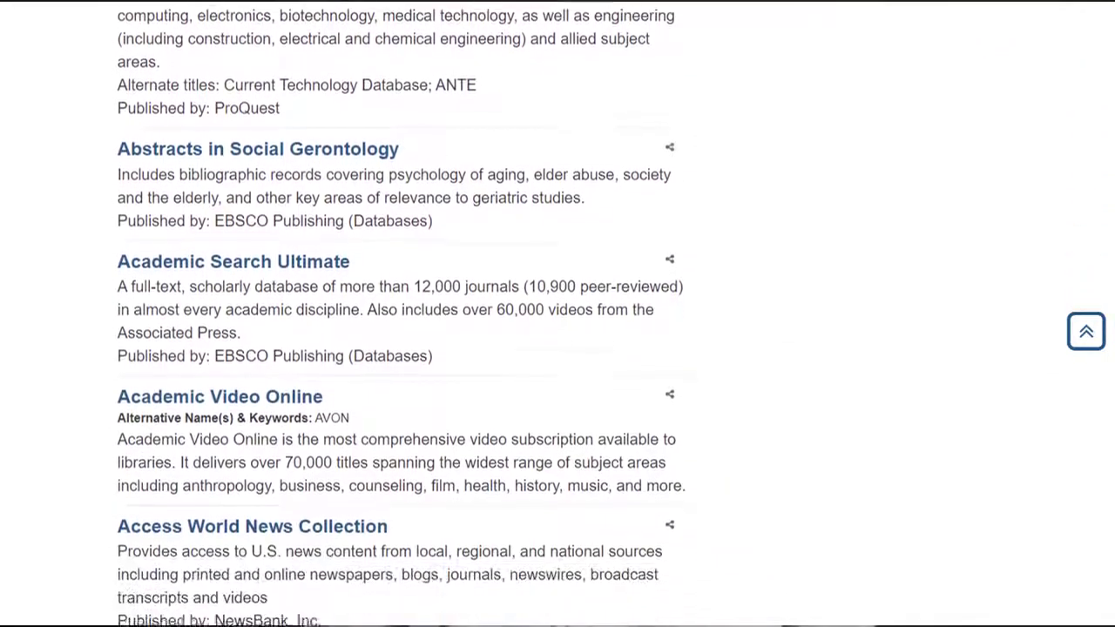
scroll(557, 348, "down", 4)
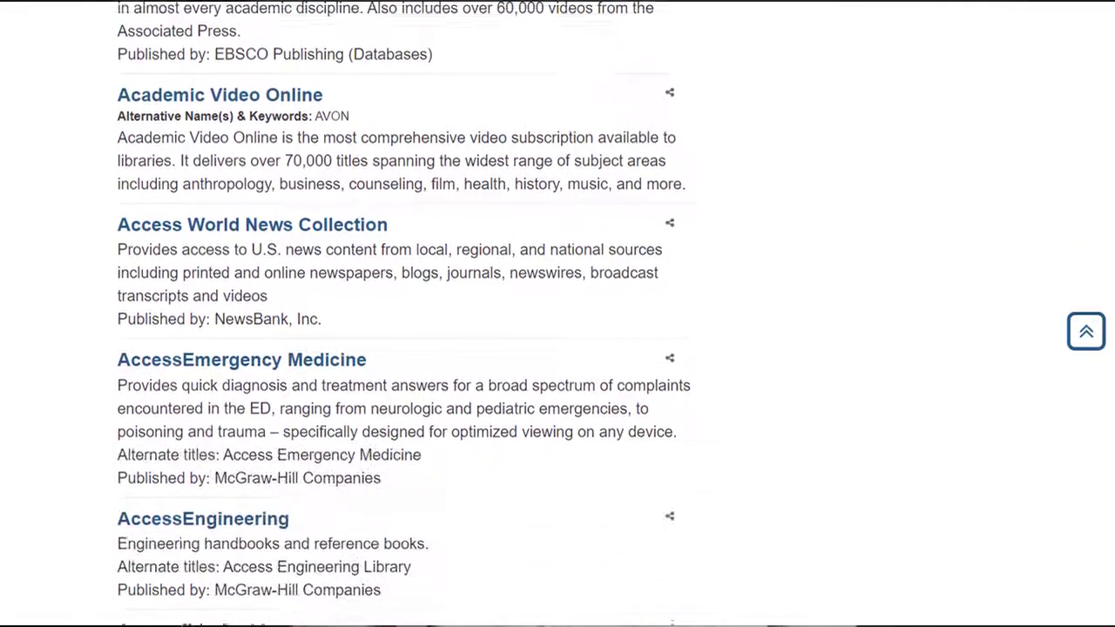
scroll(558, 349, "down", 4)
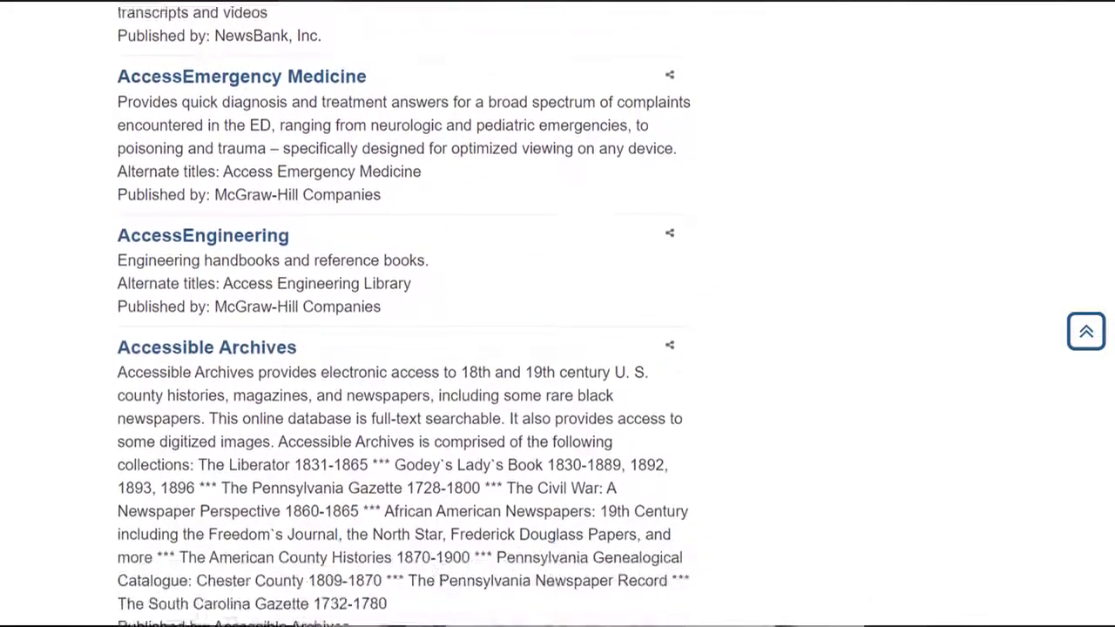
scroll(557, 348, "down", 4)
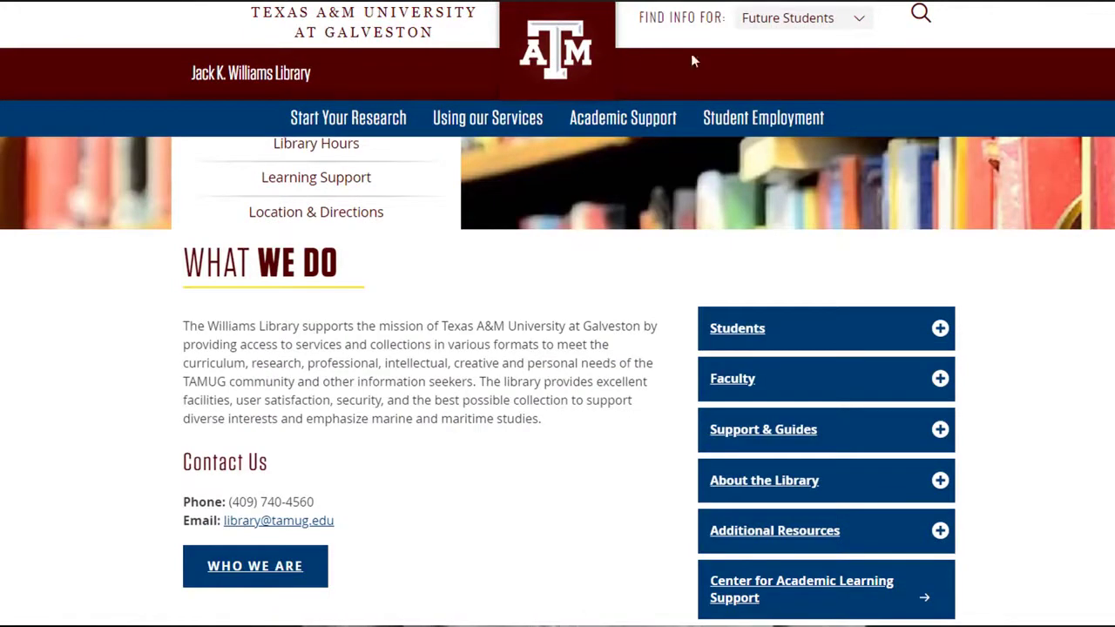
- Open the library's LibGuides page from the Support & Guides section and look over the available guides
left_click(941, 431)
left_click(770, 529)
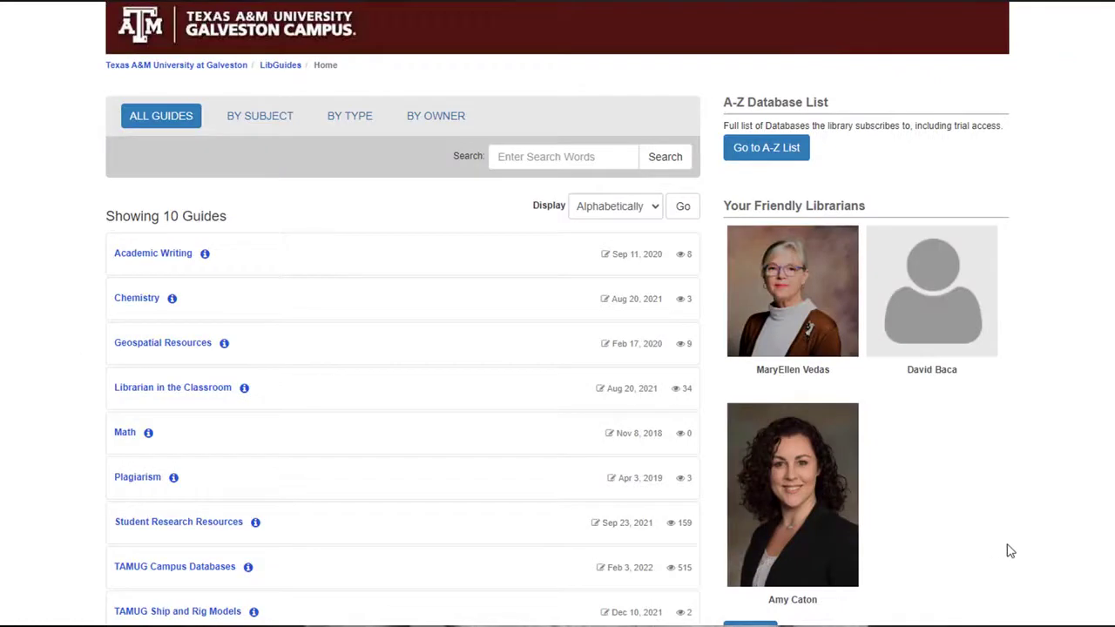
scroll(1009, 550, "down", 1)
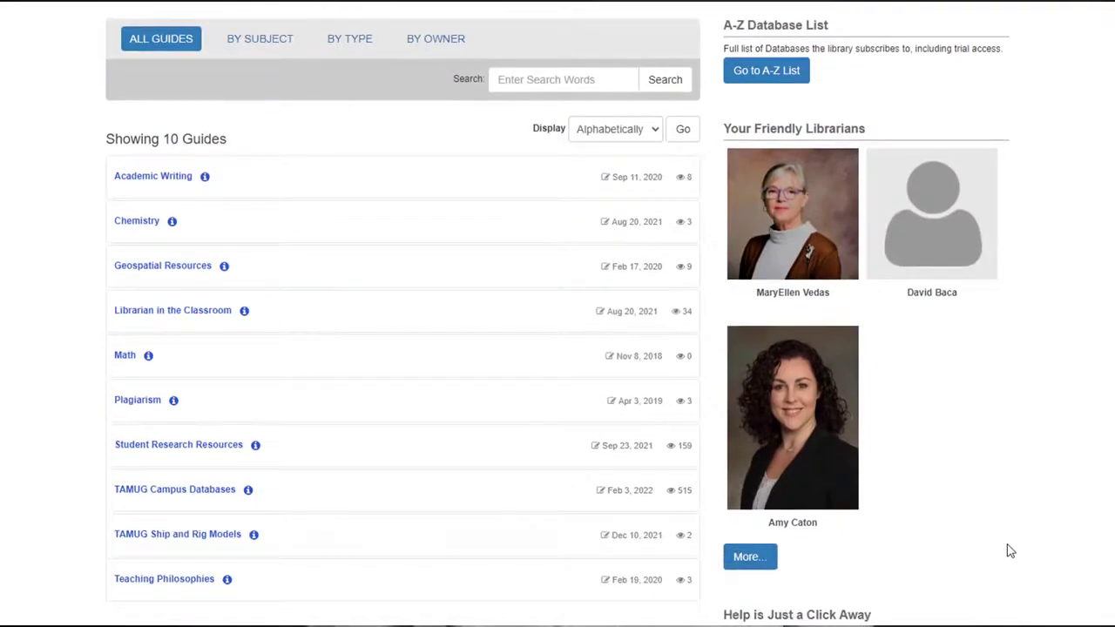
scroll(1009, 551, "down", 1)
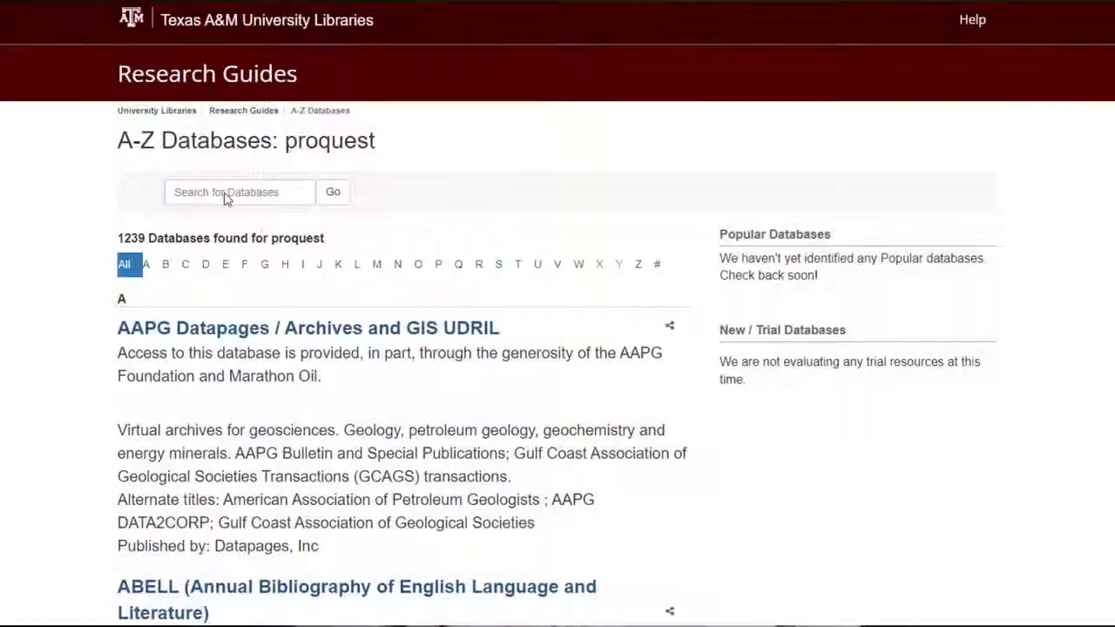
- Search the A-Z Databases for "proquest"
left_click(226, 193)
type("pro")
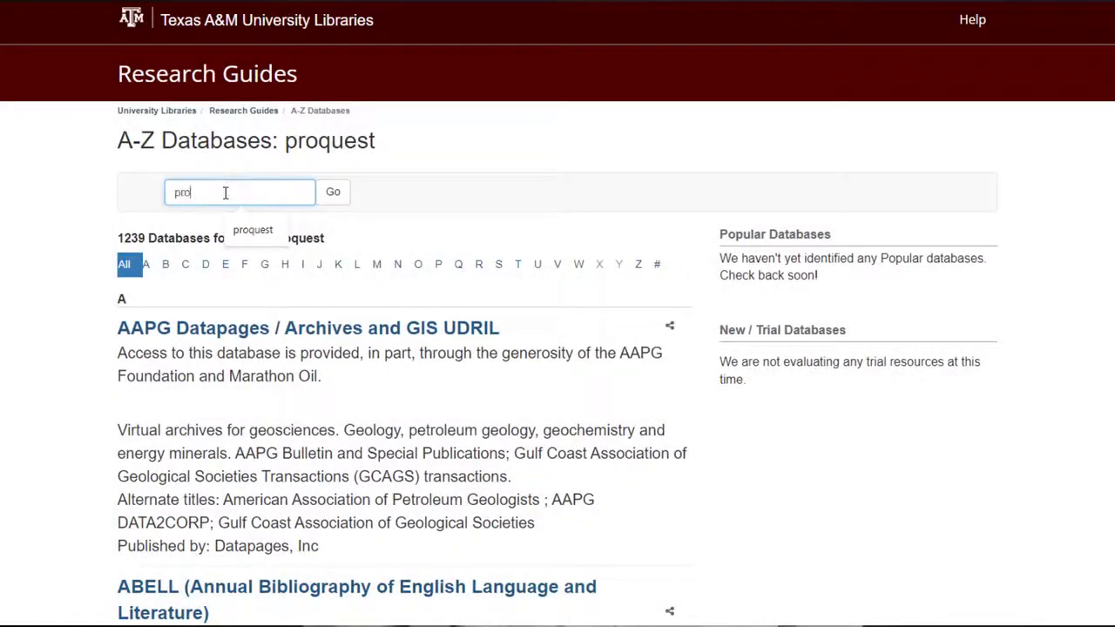
type("quest")
key("Return")
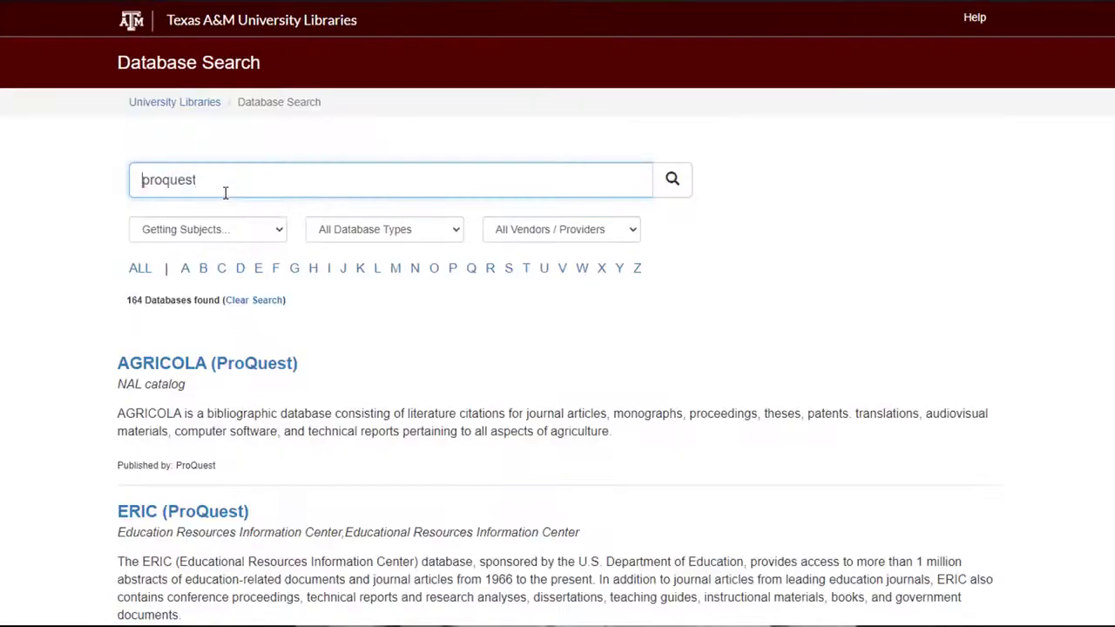
- Find ProQuest Databases (All) among the database search results and open it
scroll(458, 392, "down", 8)
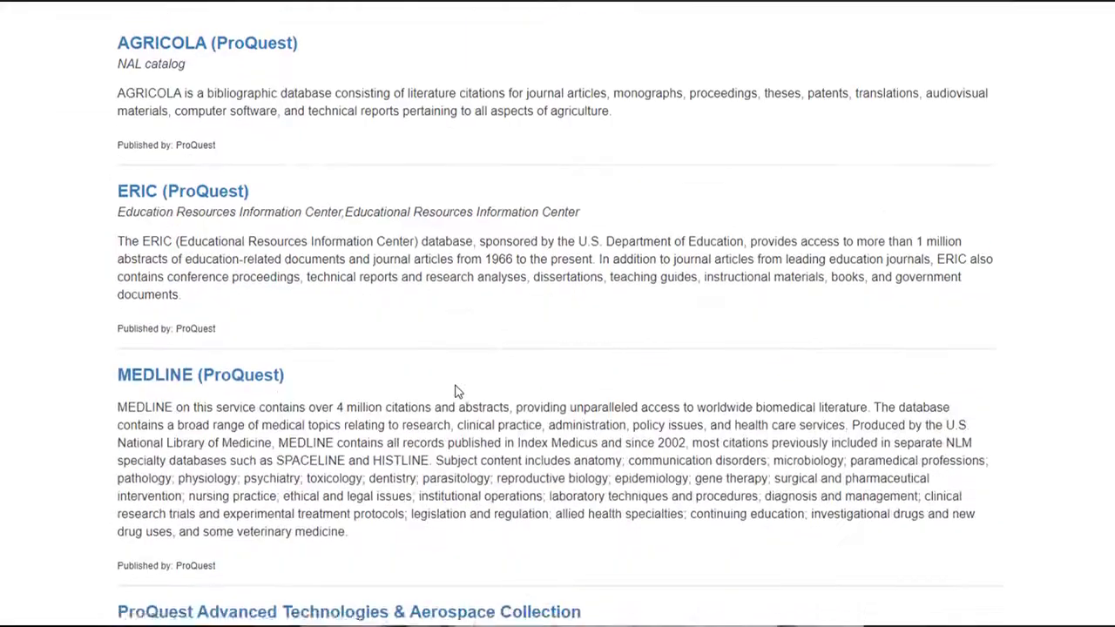
scroll(457, 392, "down", 10)
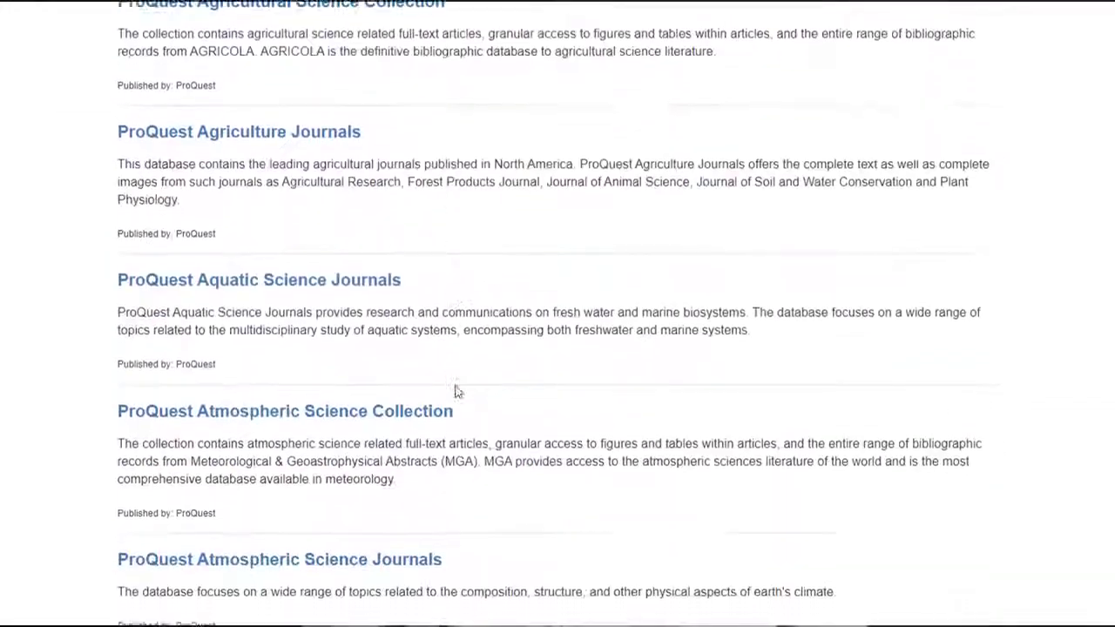
scroll(457, 392, "down", 9)
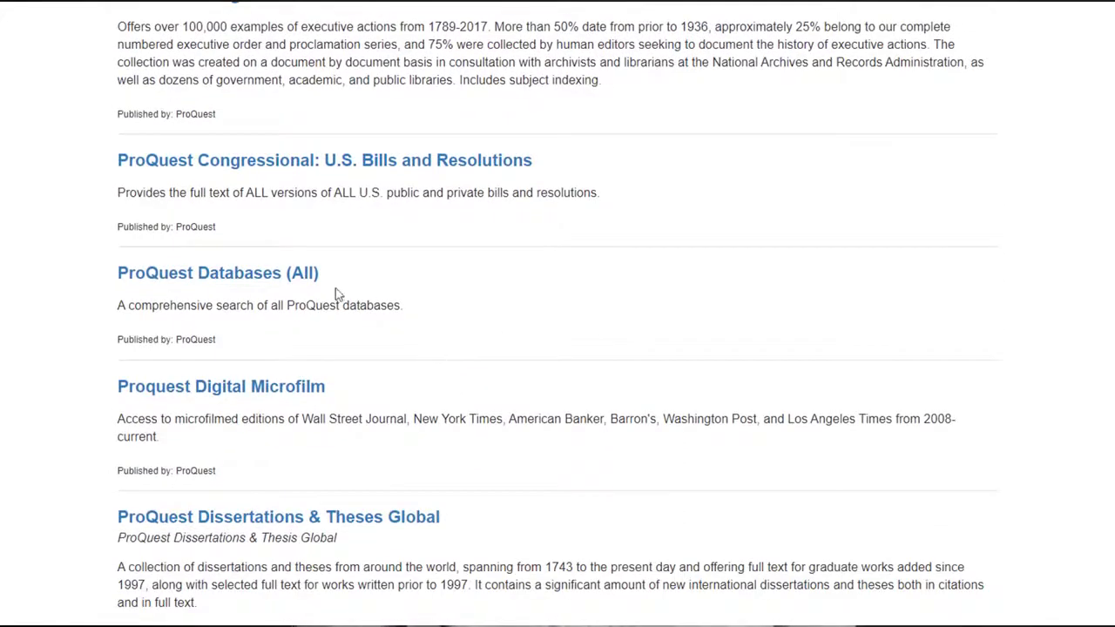
left_click(279, 275)
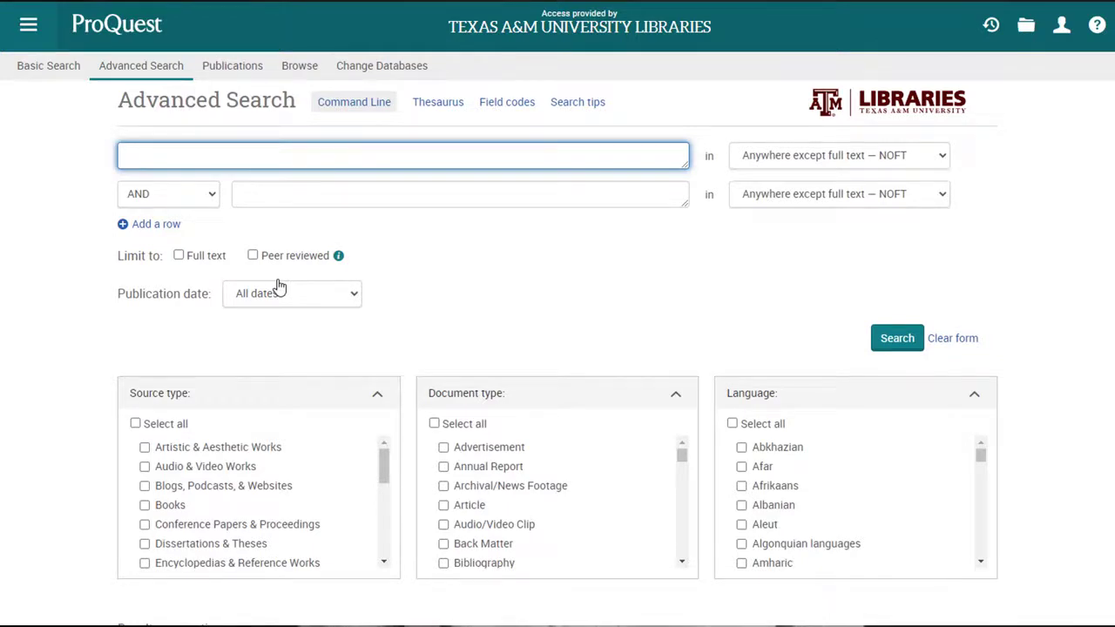
- Run an advanced search for "microplastic pollutants" across all ProQuest databases
type("icroplastic ")
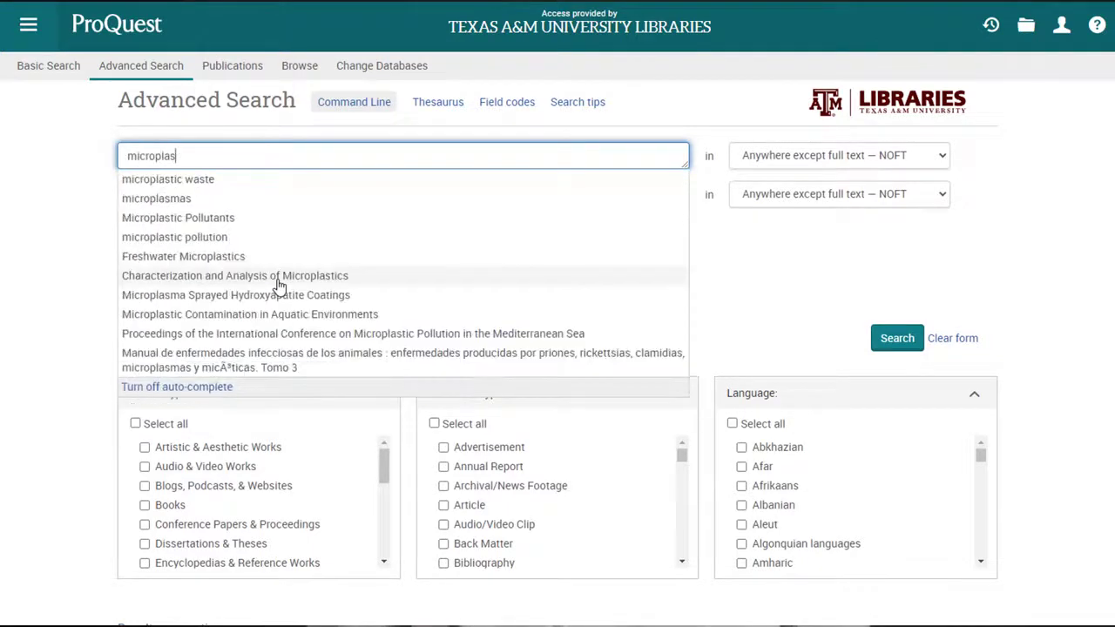
type("pollutants")
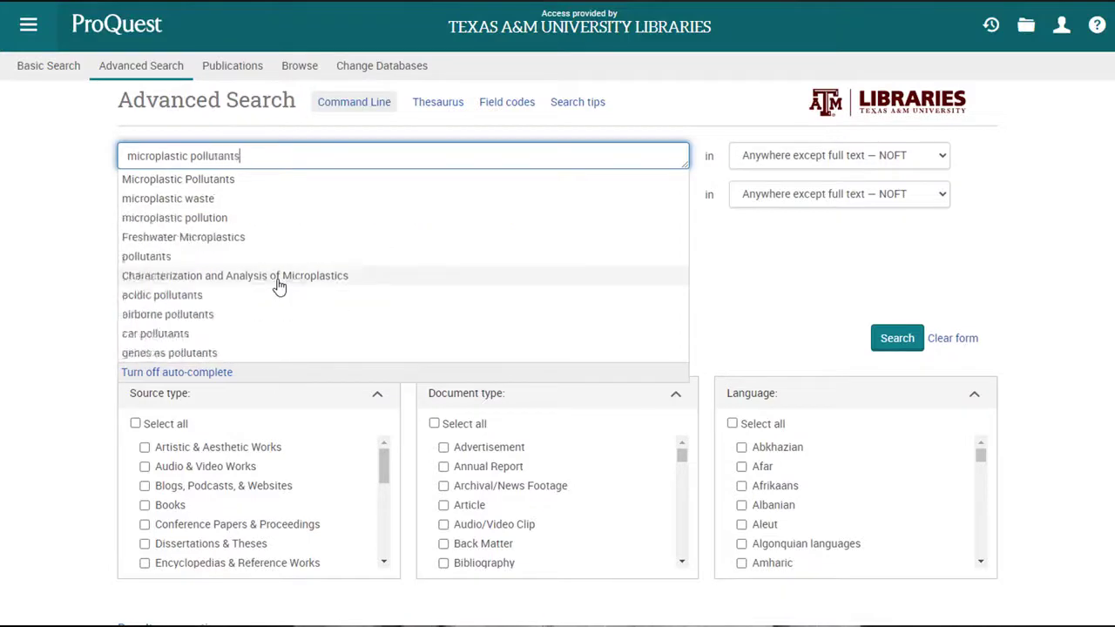
key("Return")
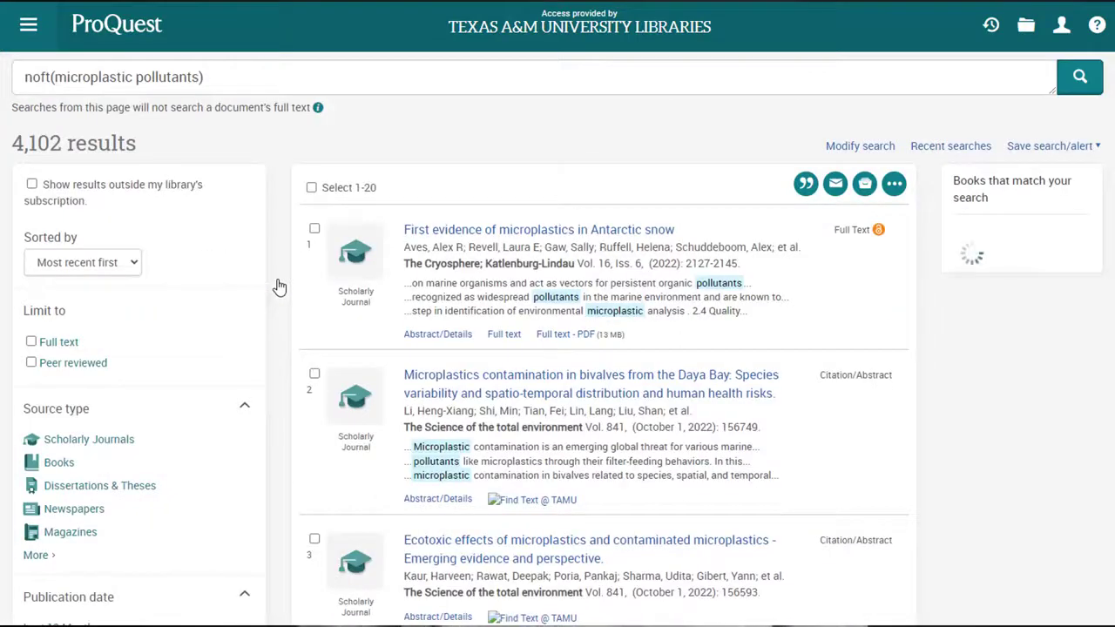
- Examine the microplastic pollutants search results and the available filters, such as source type and publication date
scroll(279, 286, "down", 2)
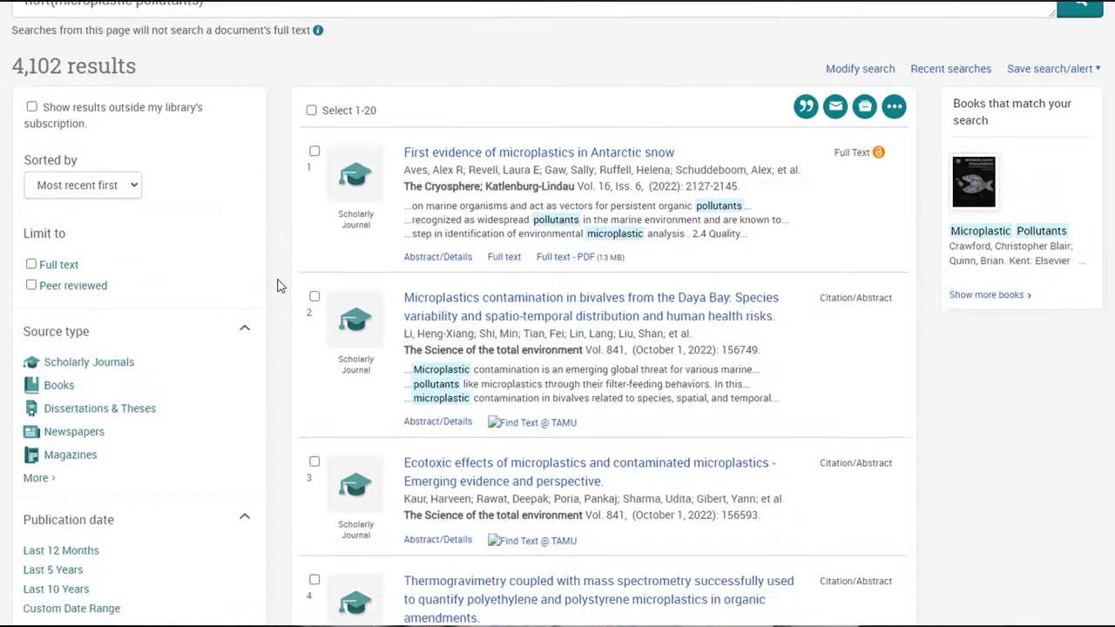
scroll(279, 287, "down", 2)
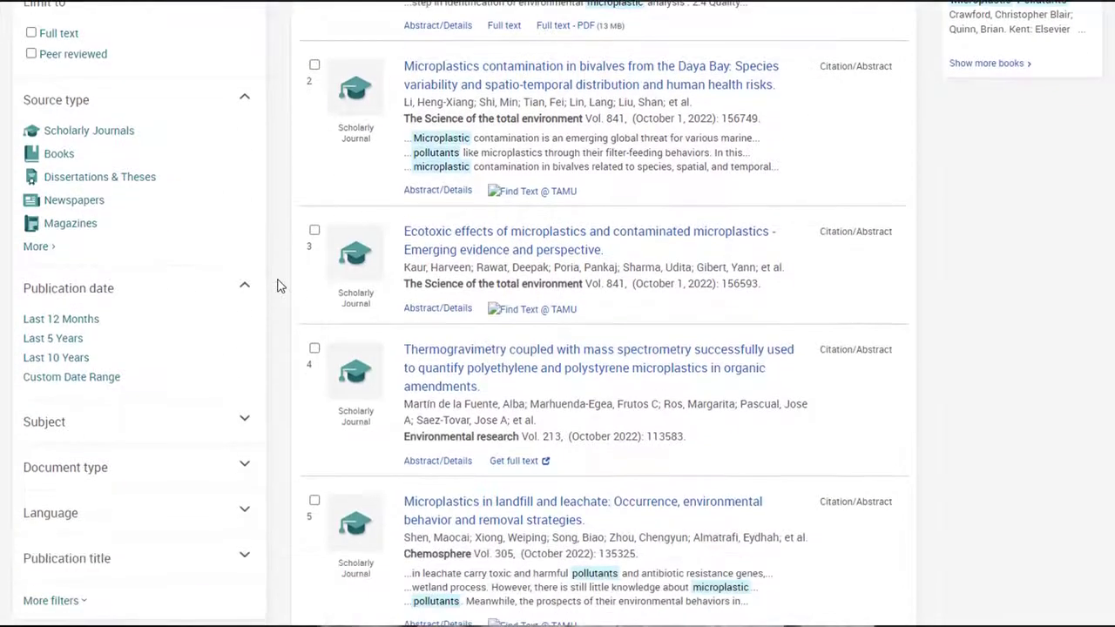
scroll(279, 287, "down", 2)
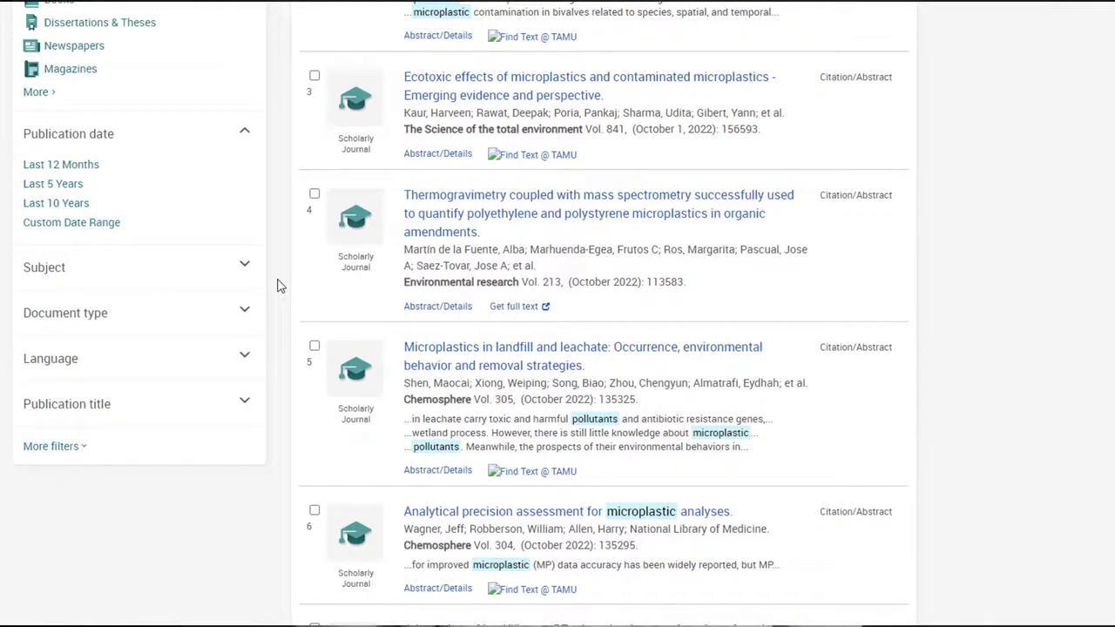
mouse_move(331, 495)
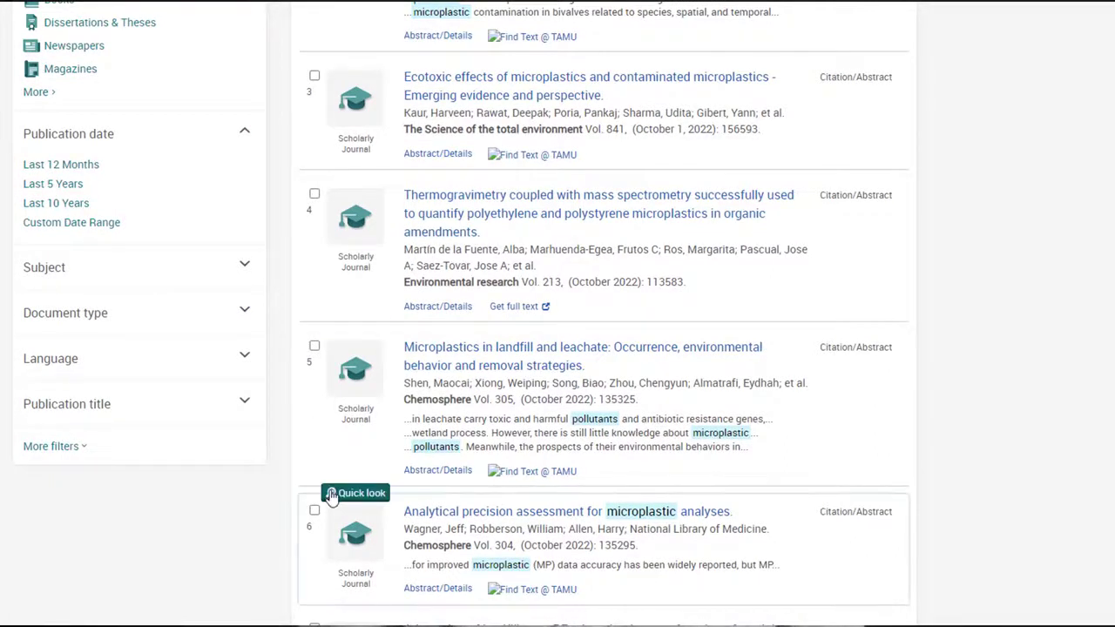
scroll(331, 495, "down", 6)
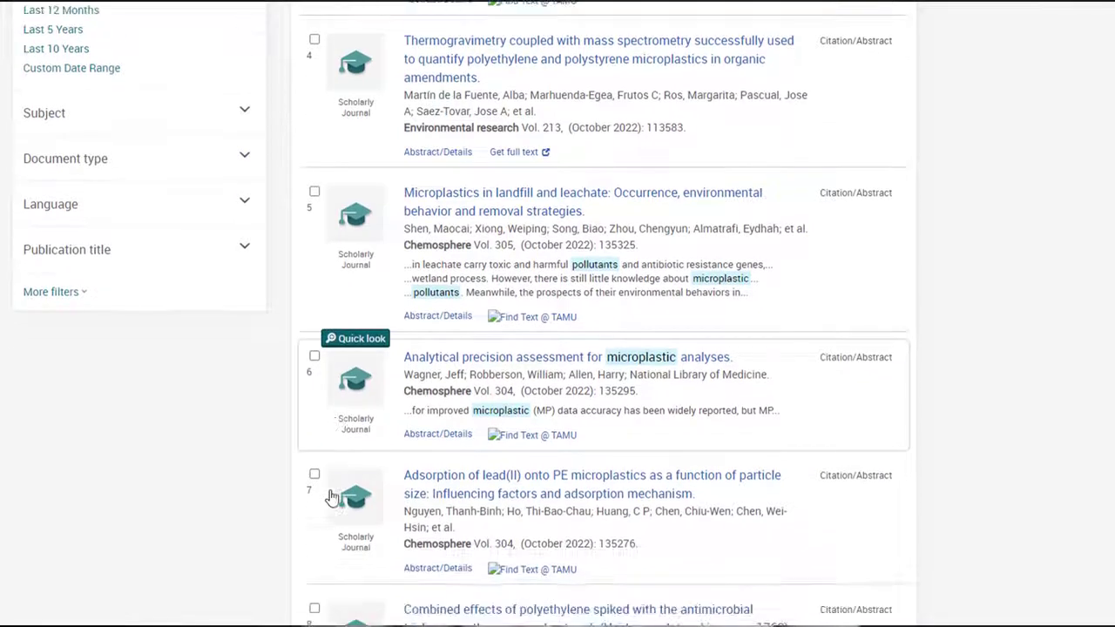
scroll(331, 497, "up", 7)
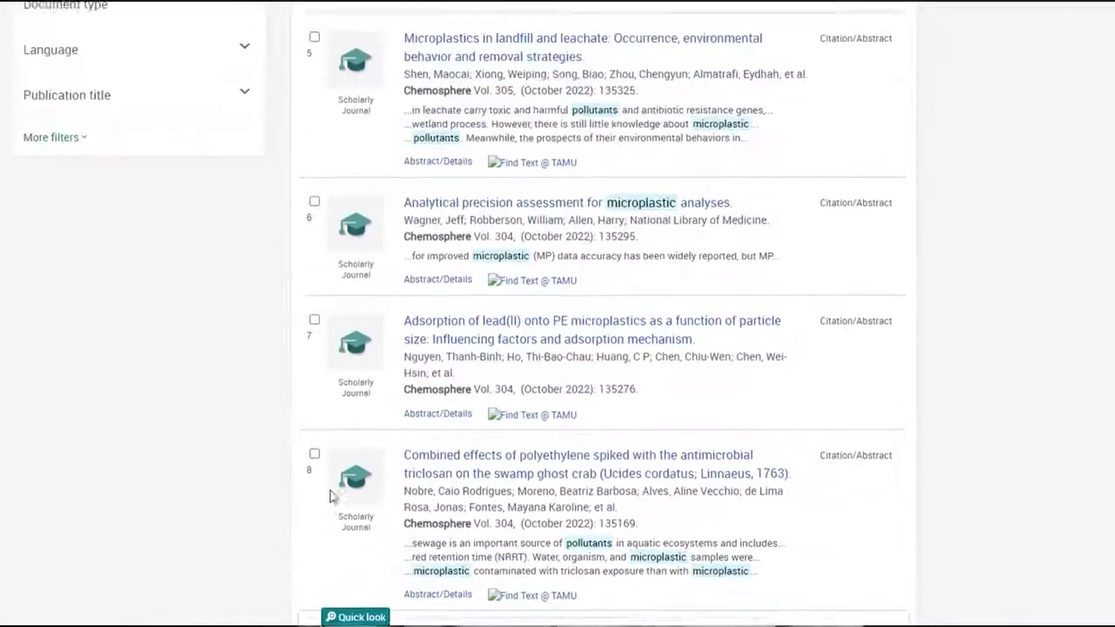
scroll(330, 497, "up", 4)
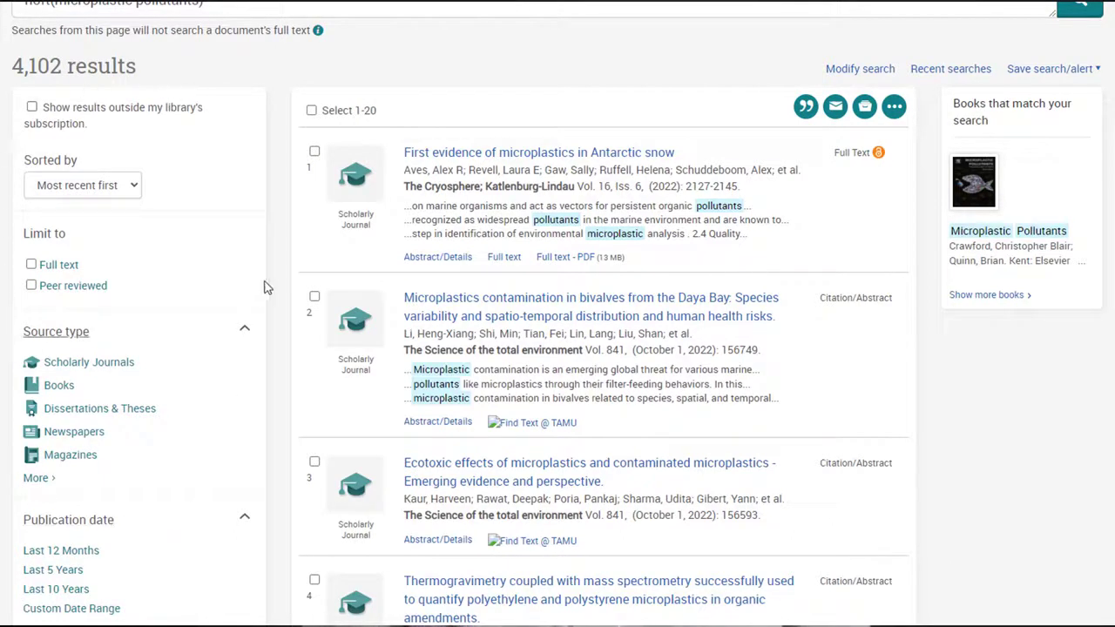
scroll(218, 127, "down", 2)
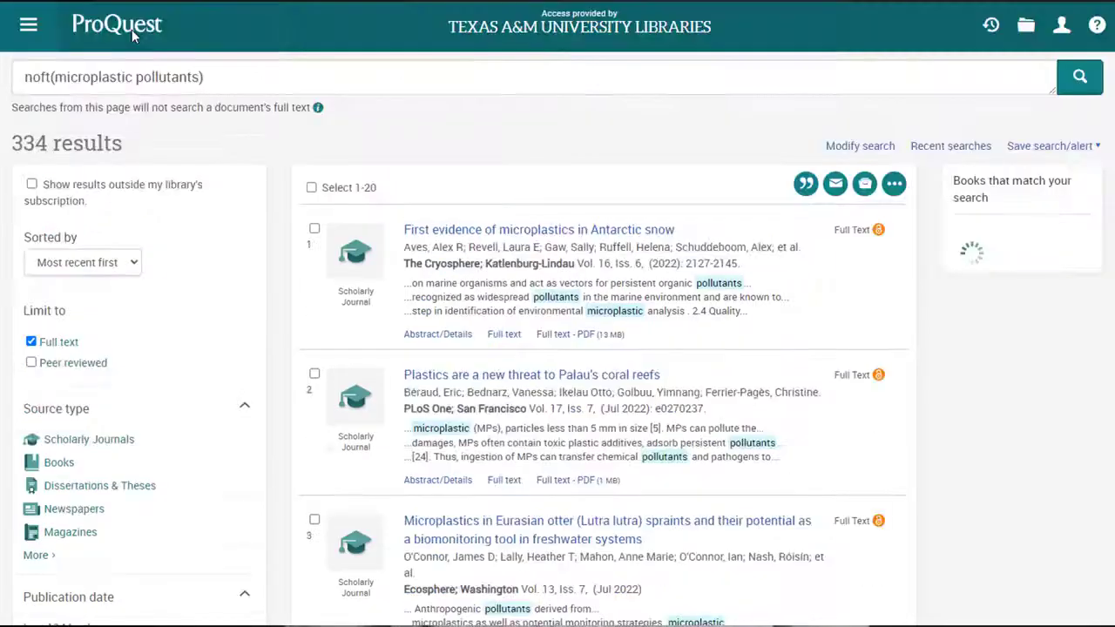
- View the full list of source types for the results, and close it without applying a filter
scroll(201, 247, "down", 3)
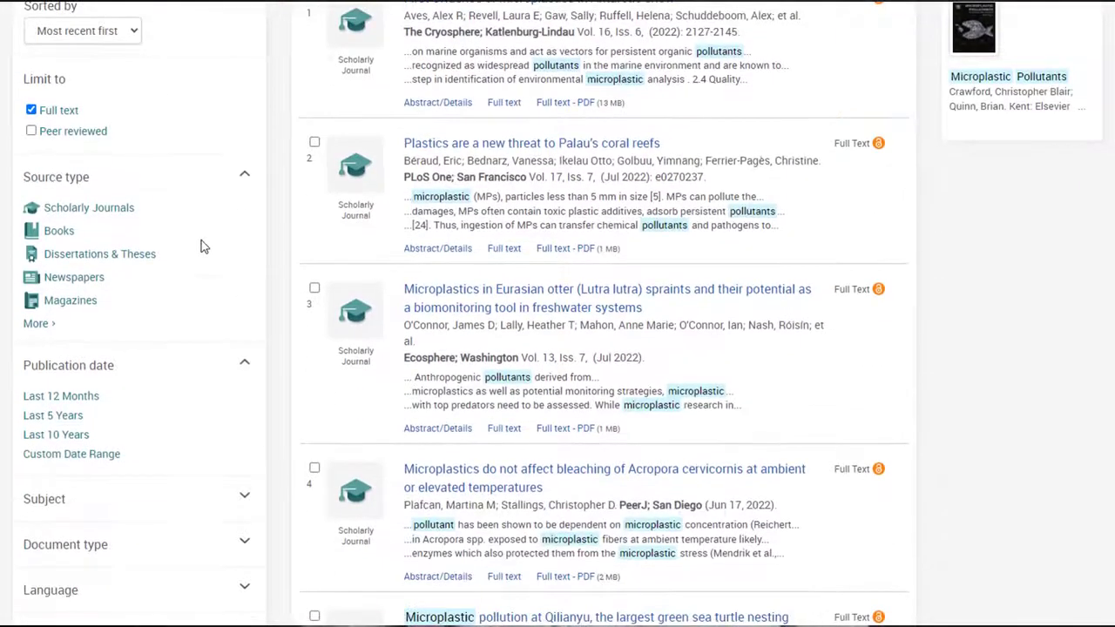
left_click(36, 324)
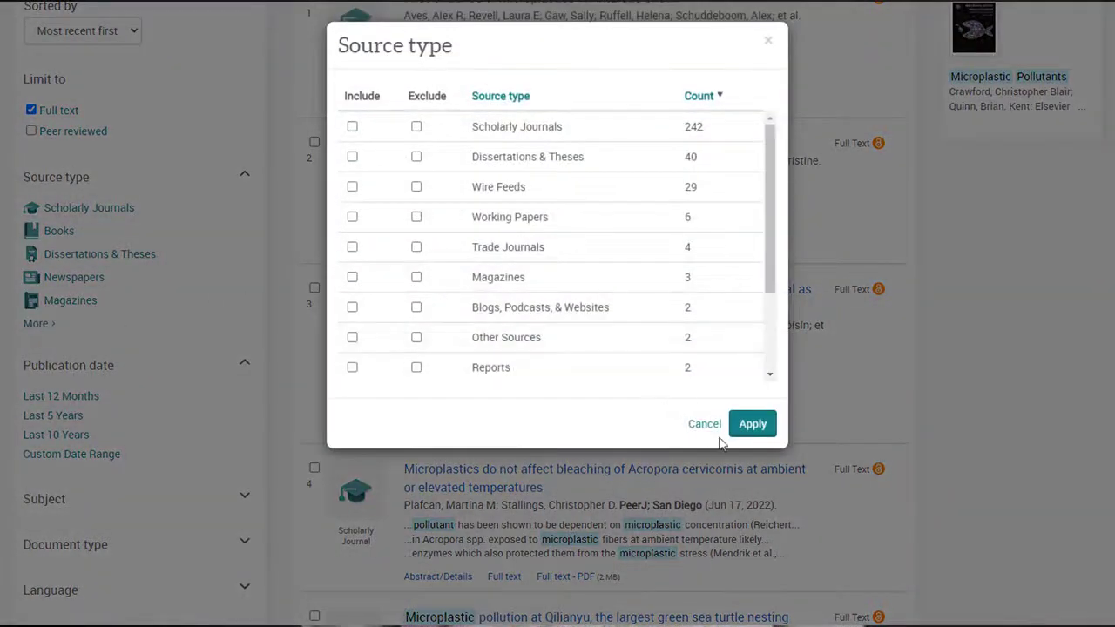
left_click(705, 426)
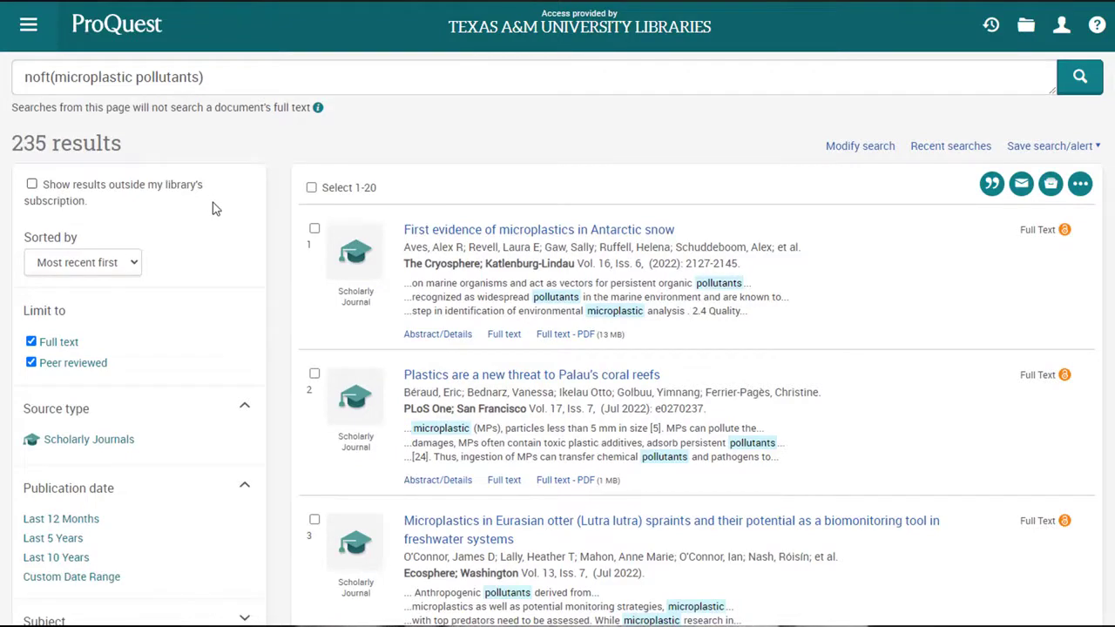
- Review the publication date options and the remaining filters for the full-text, peer-reviewed microplastic pollutants results
scroll(216, 209, "down", 1)
scroll(216, 209, "down", 2)
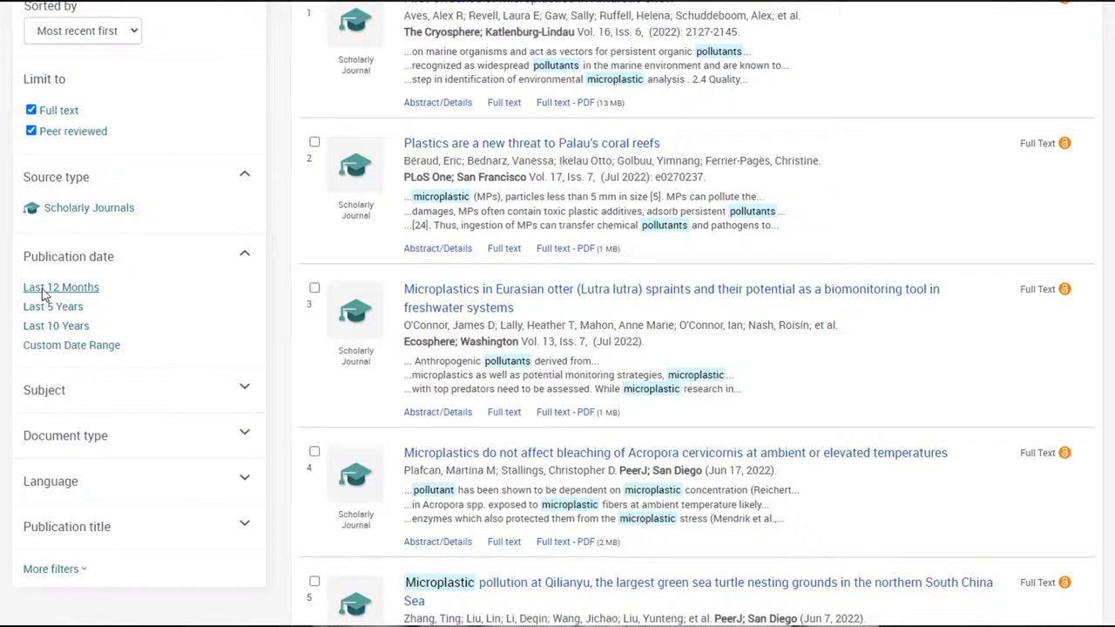
left_click(122, 288)
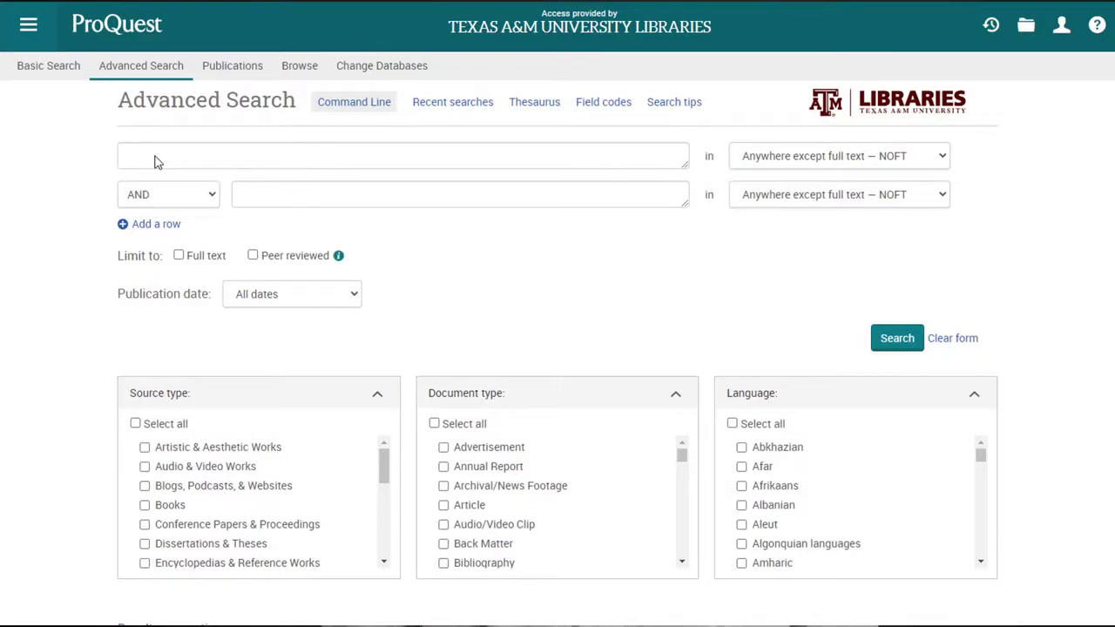
- Run an advanced search for "microplastic pollutants AND beach NOT freshwater" and look through the results
left_click(156, 156)
type("mi")
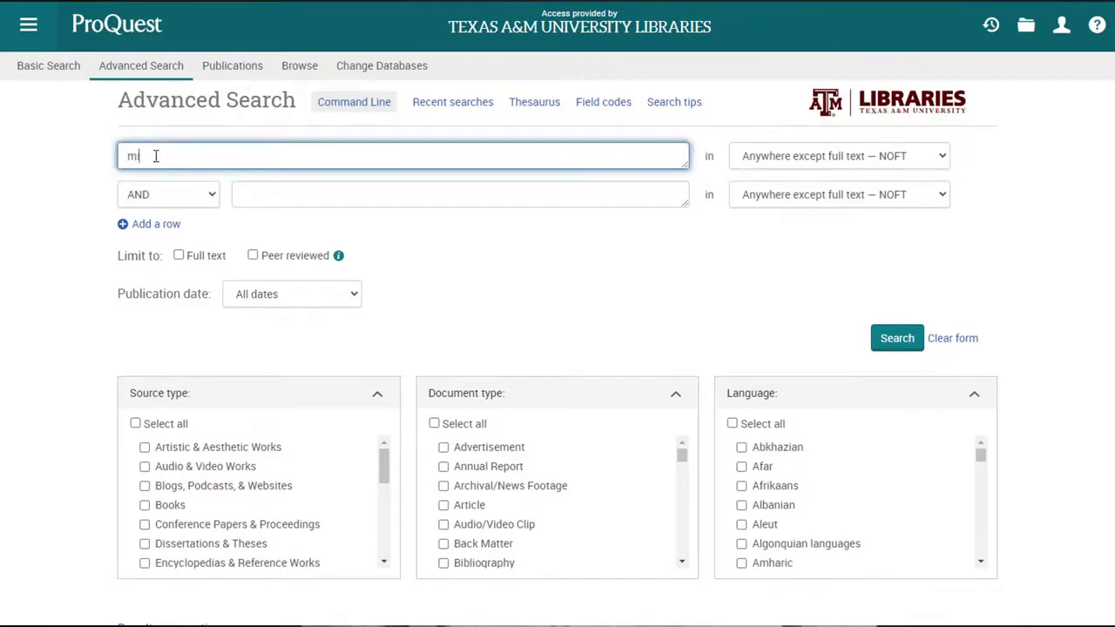
type("croplasti")
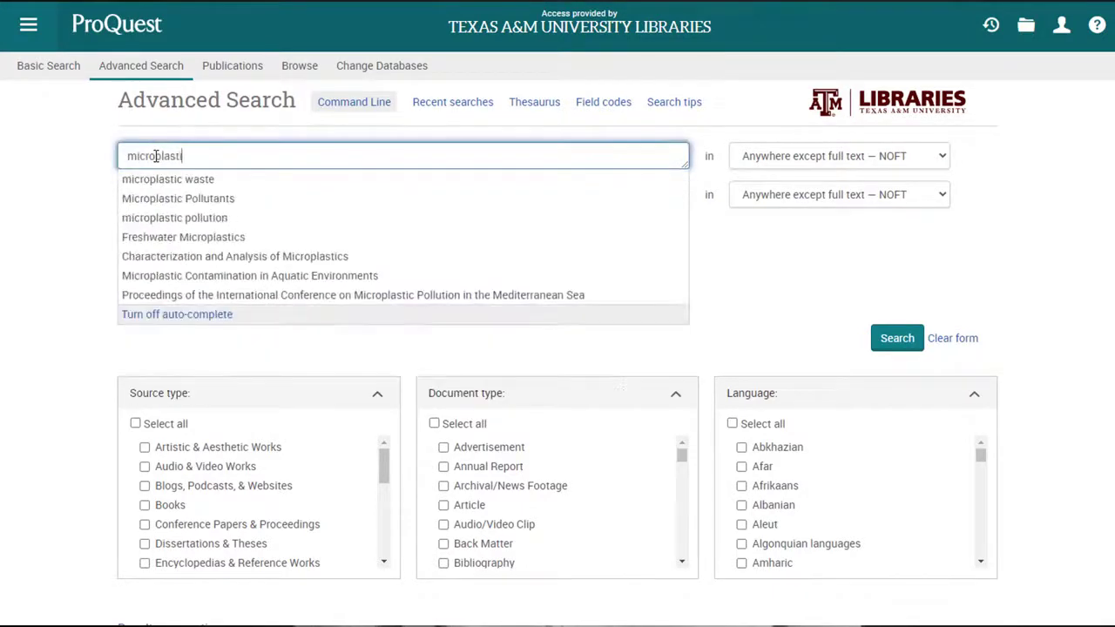
type("c pollutants")
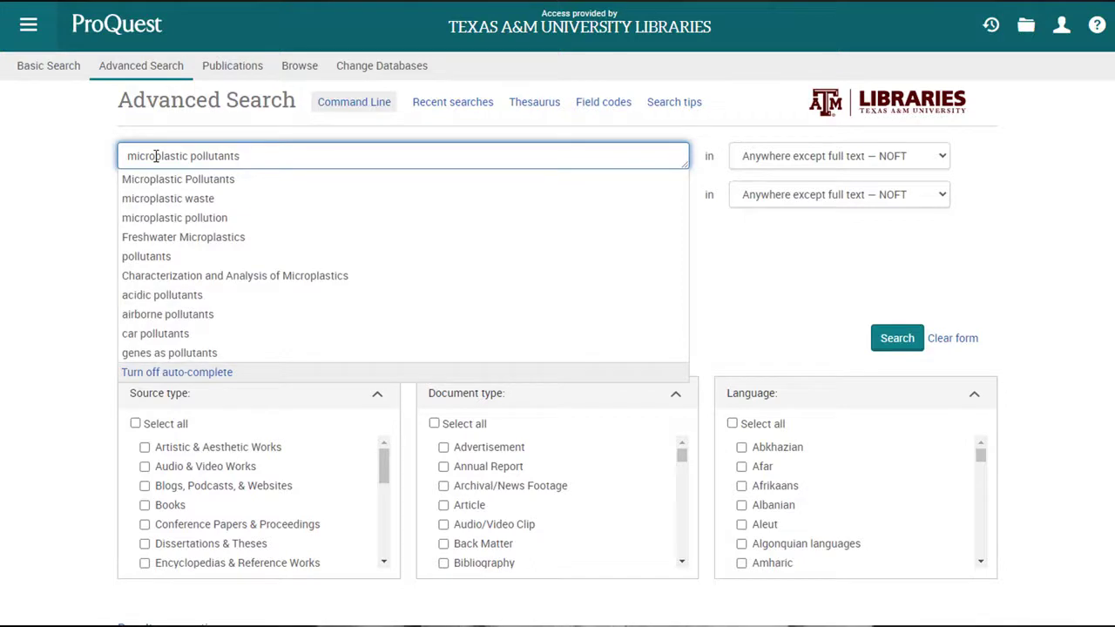
type(" AND")
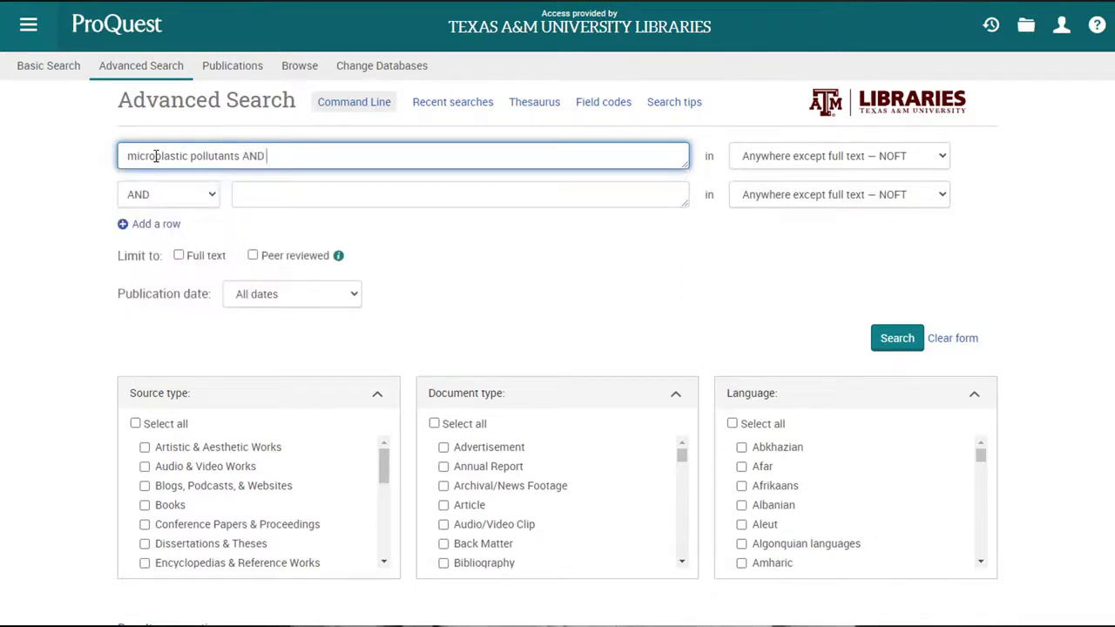
type(" beach")
key("Return")
type("shwater")
key("Return")
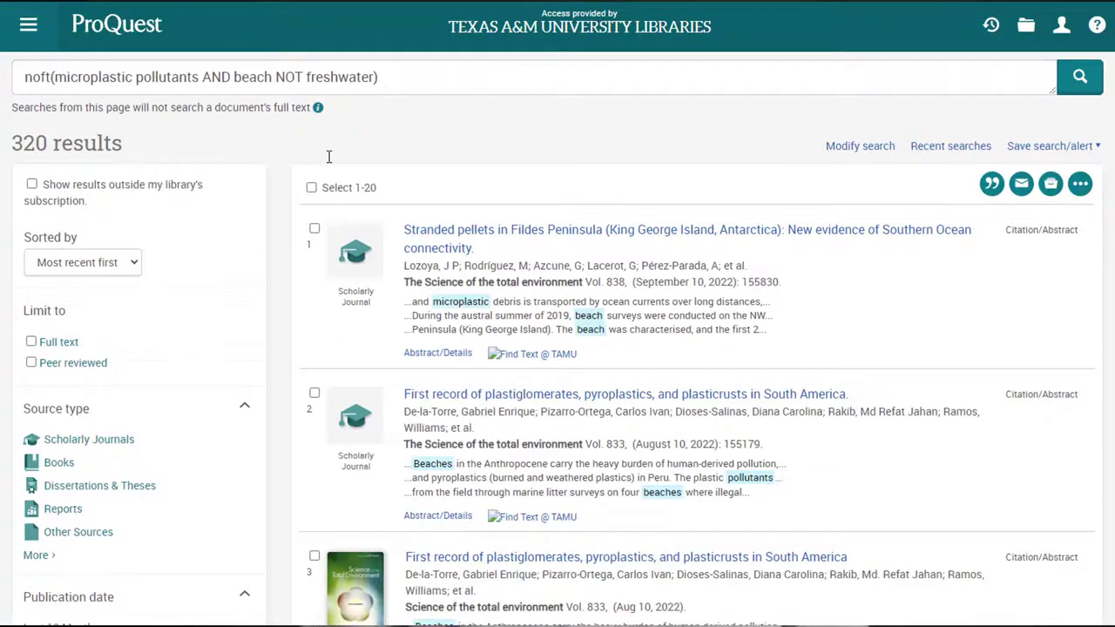
scroll(359, 279, "down", 2)
scroll(360, 277, "down", 4)
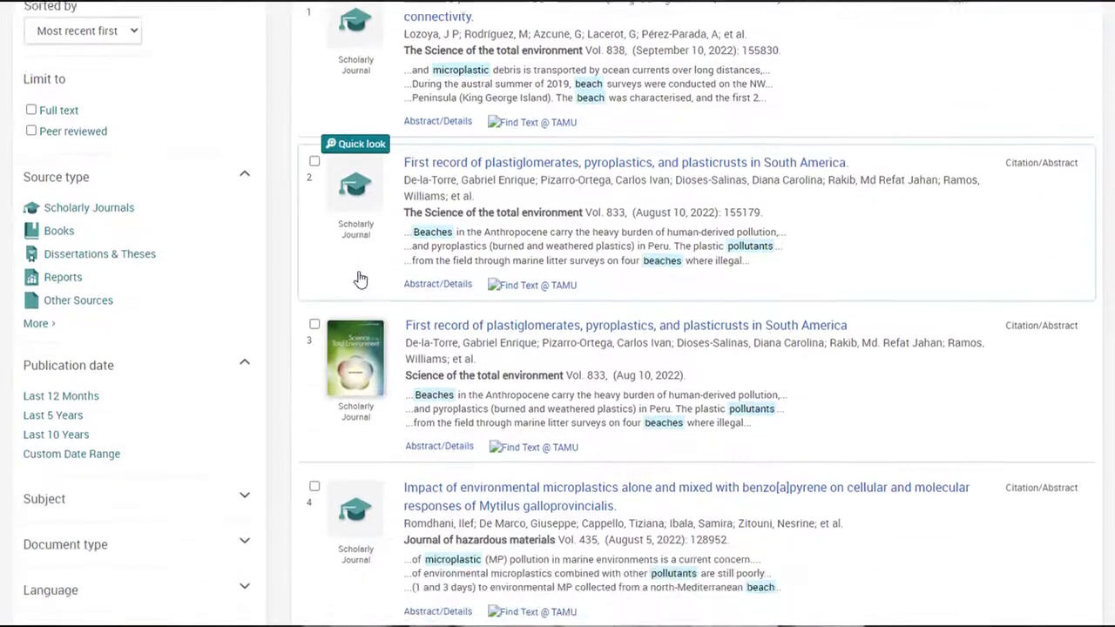
scroll(360, 279, "down", 1)
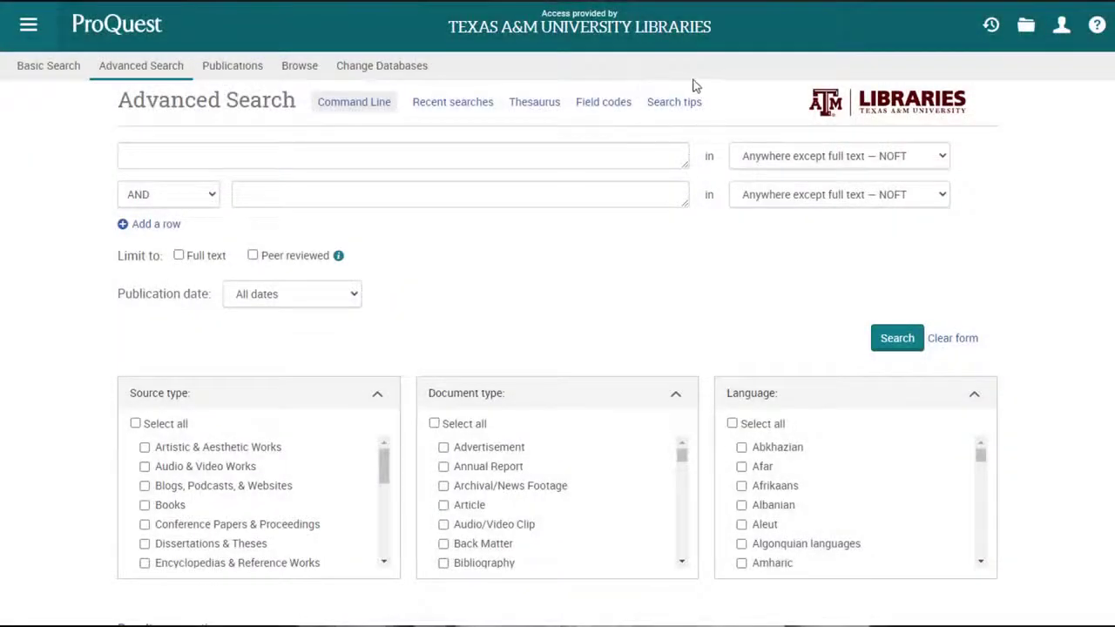
- Open the search tips from Advanced Search and read through the guidance on search operators and operator precedence
left_click(675, 103)
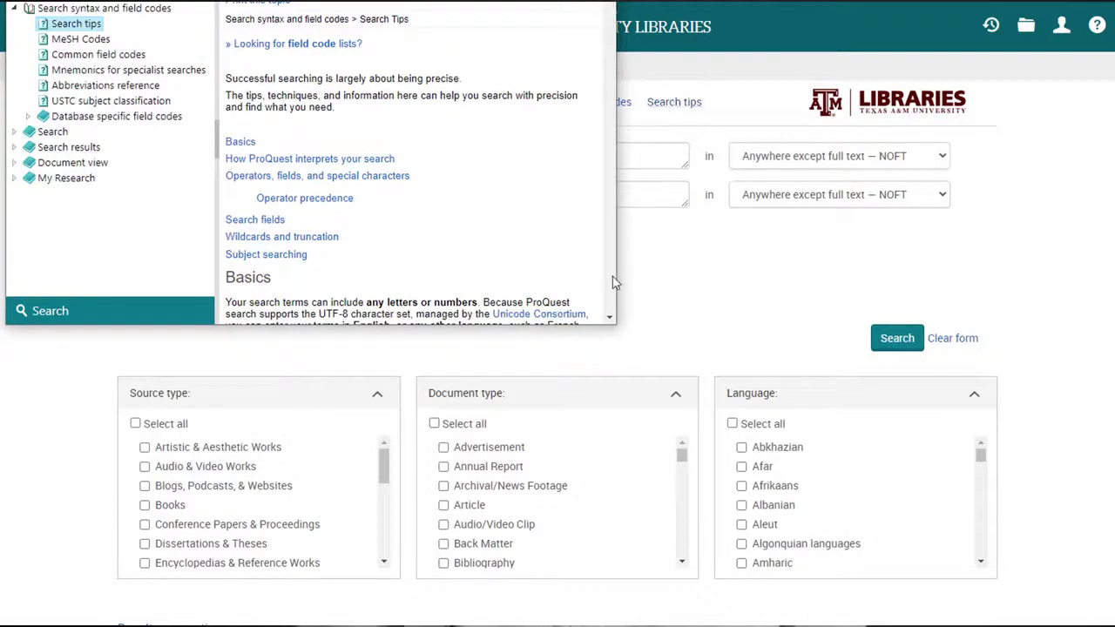
scroll(610, 302, "down", 3)
scroll(610, 302, "down", 1)
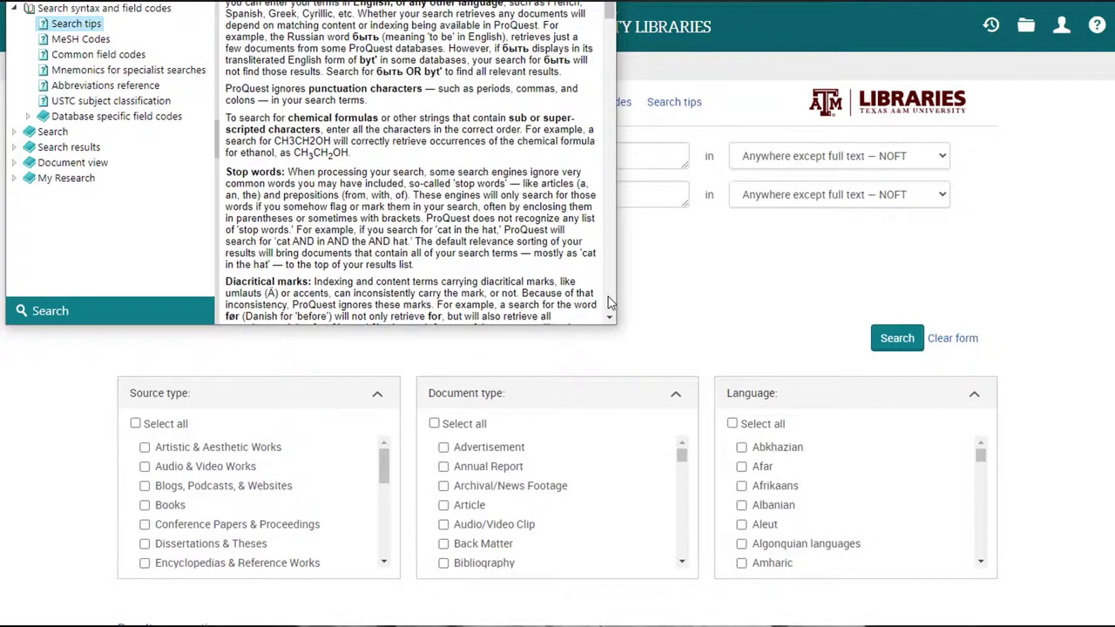
scroll(610, 302, "down", 3)
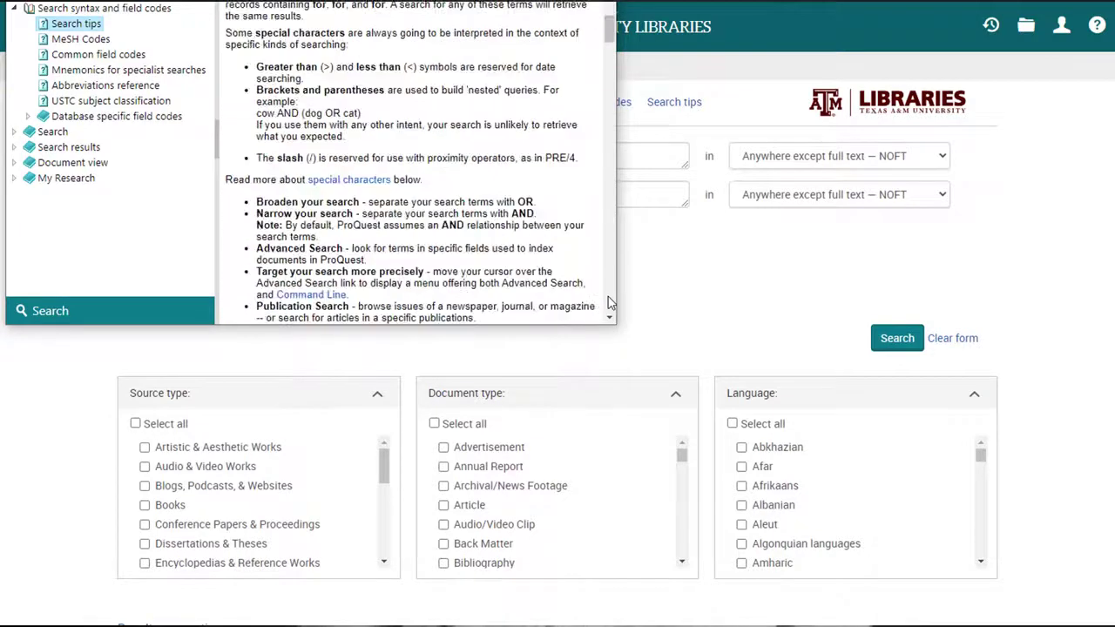
scroll(610, 302, "down", 5)
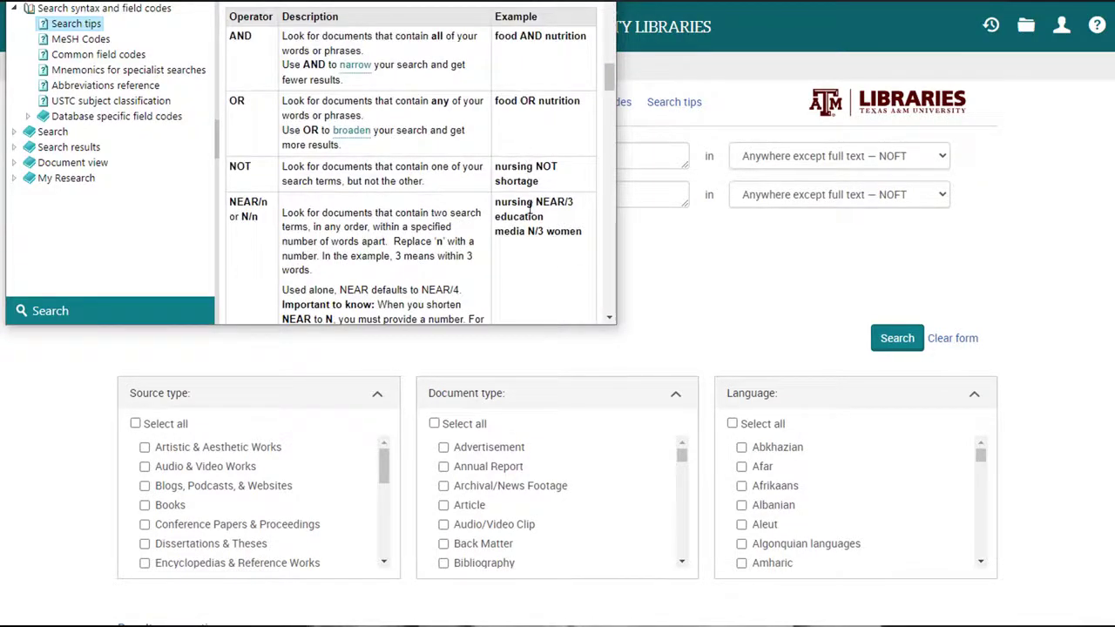
left_click(610, 319)
left_click_drag(609, 319, 610, 323)
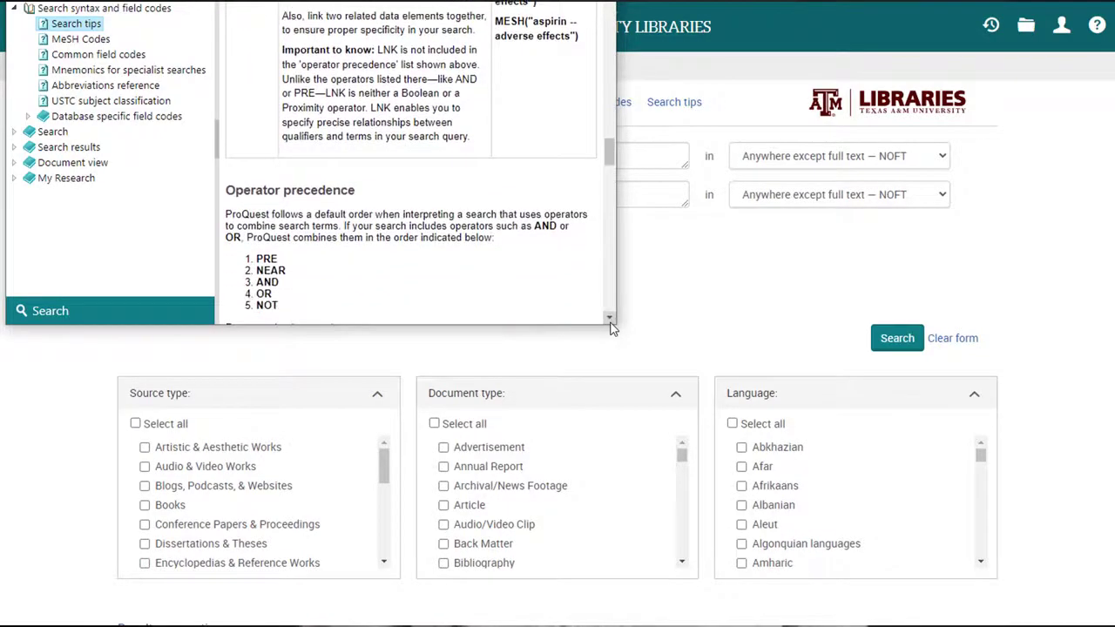